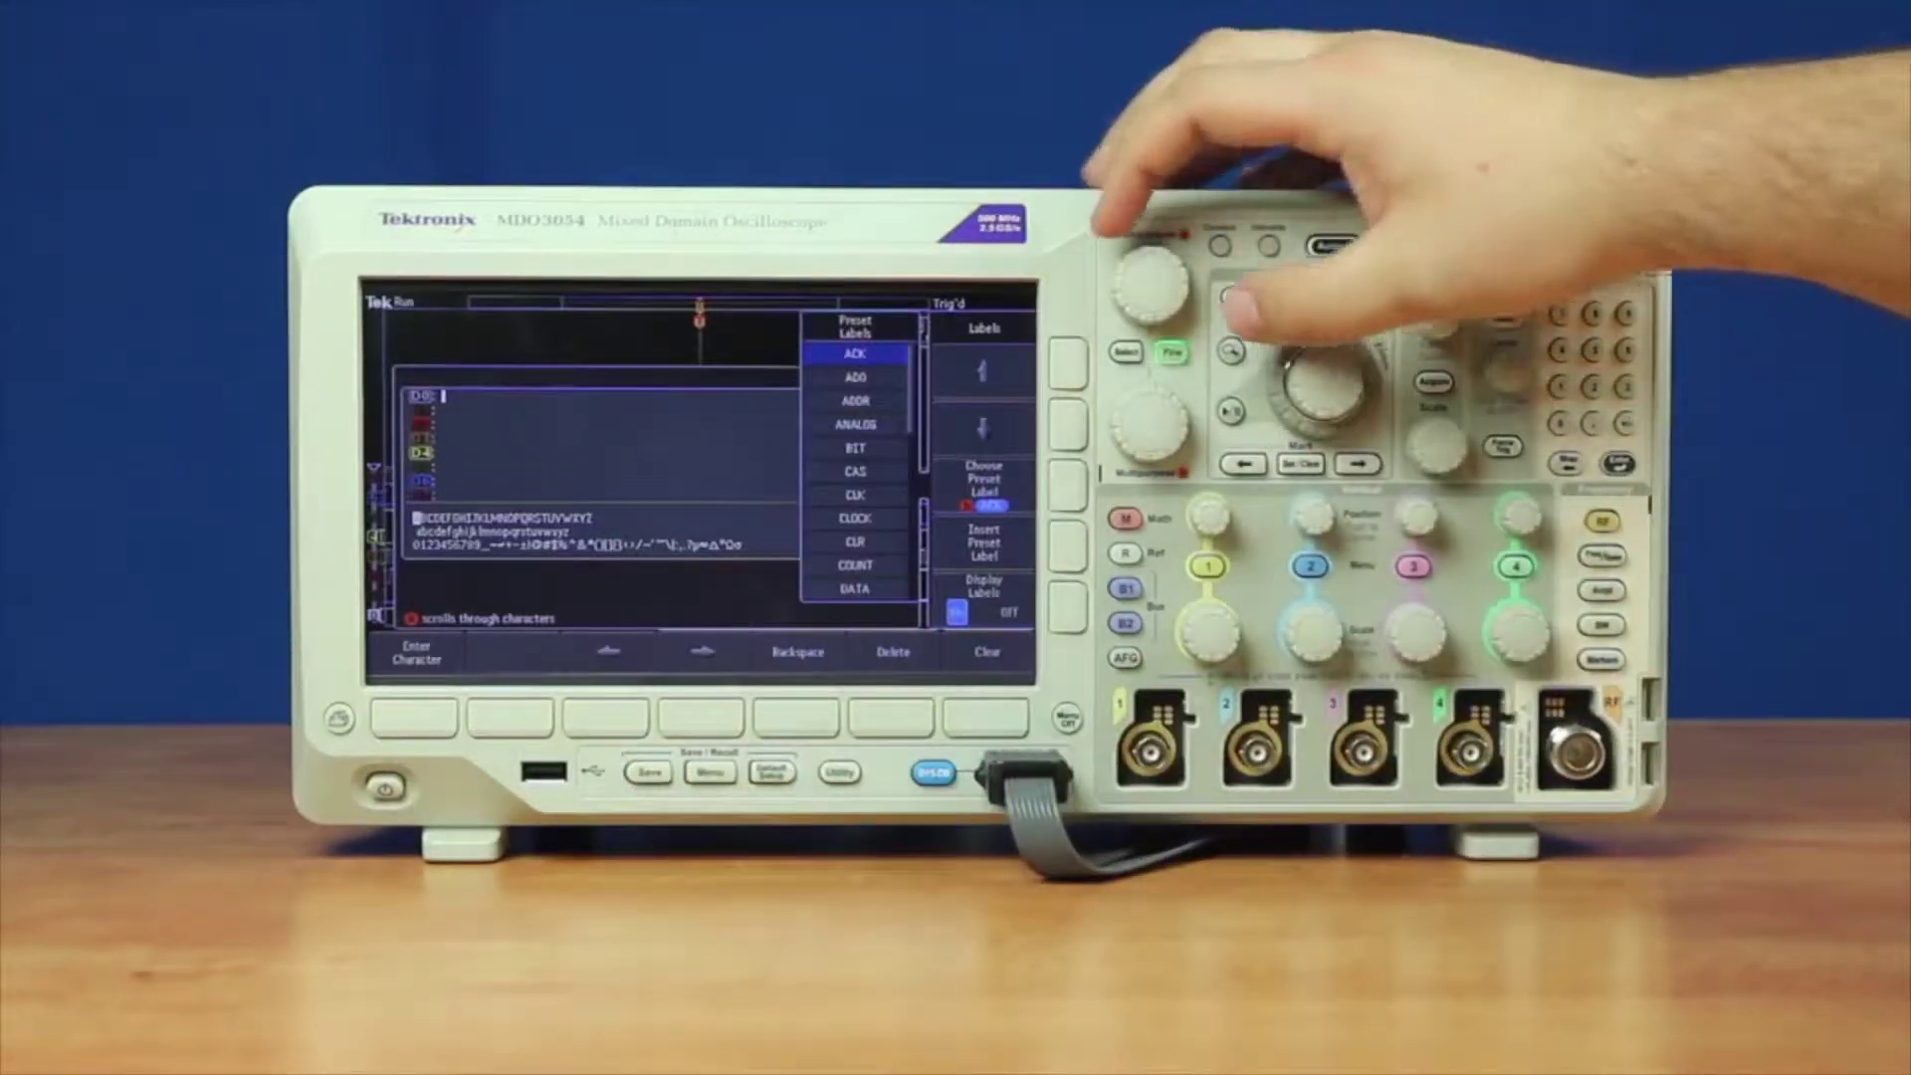
- Enter the custom label "Clk" for digital channel D0
scroll(1150, 284, down, 1)
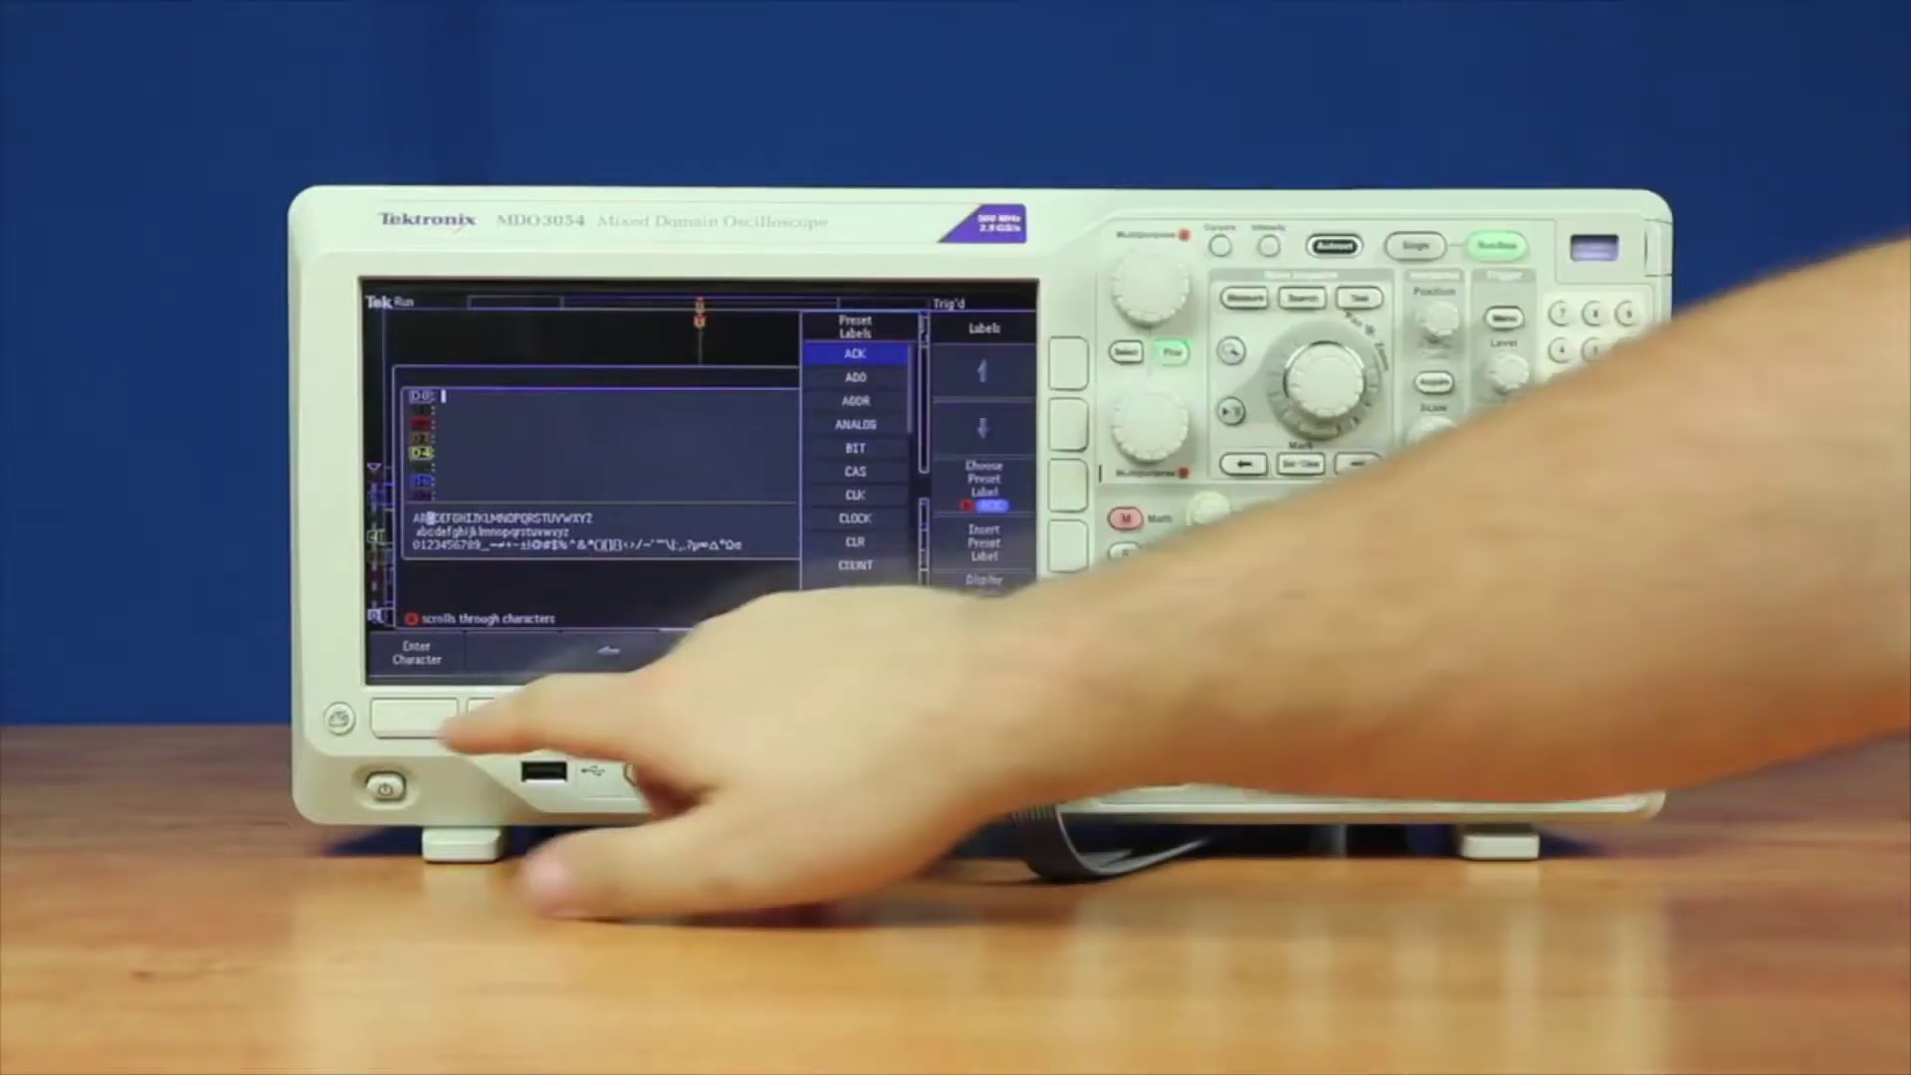
click(413, 716)
scroll(1149, 284, down, 6)
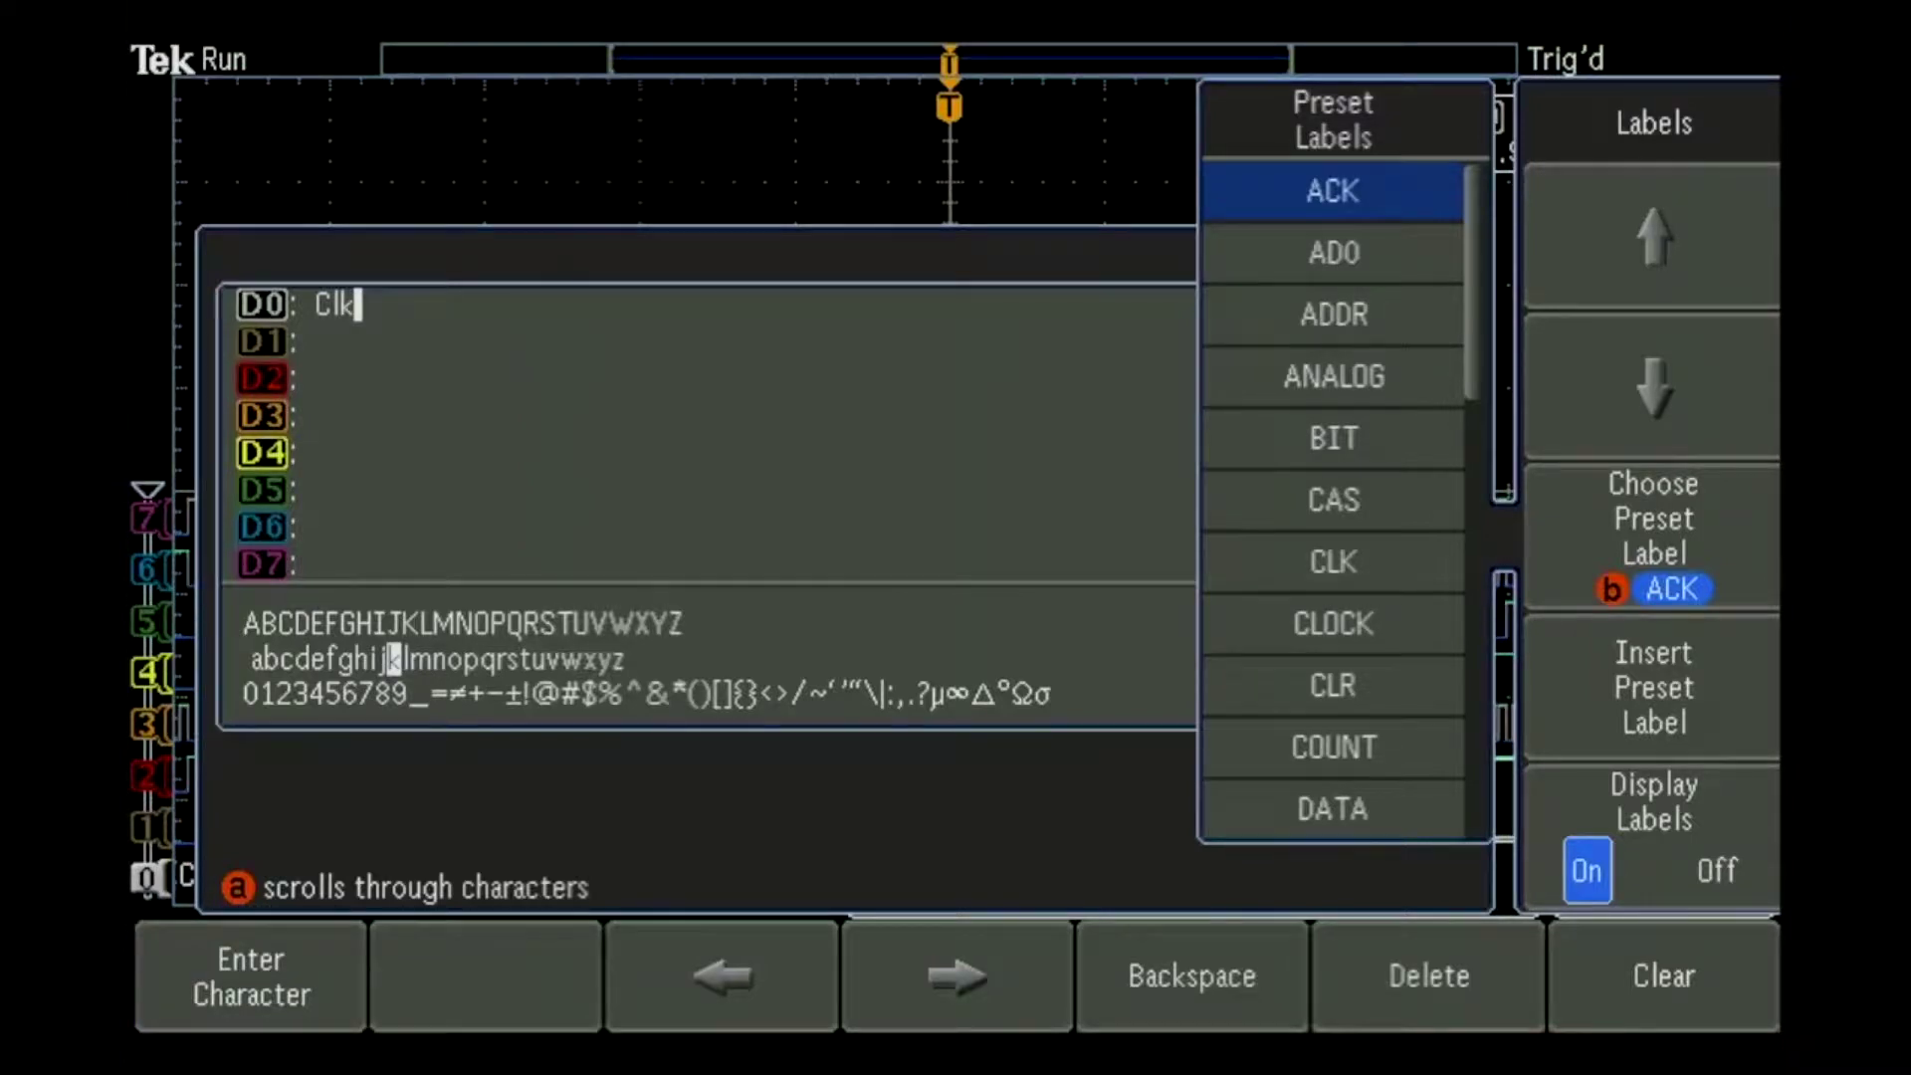
- Label digital channel D1 with the preset label BIT and close the label editor
click(318, 342)
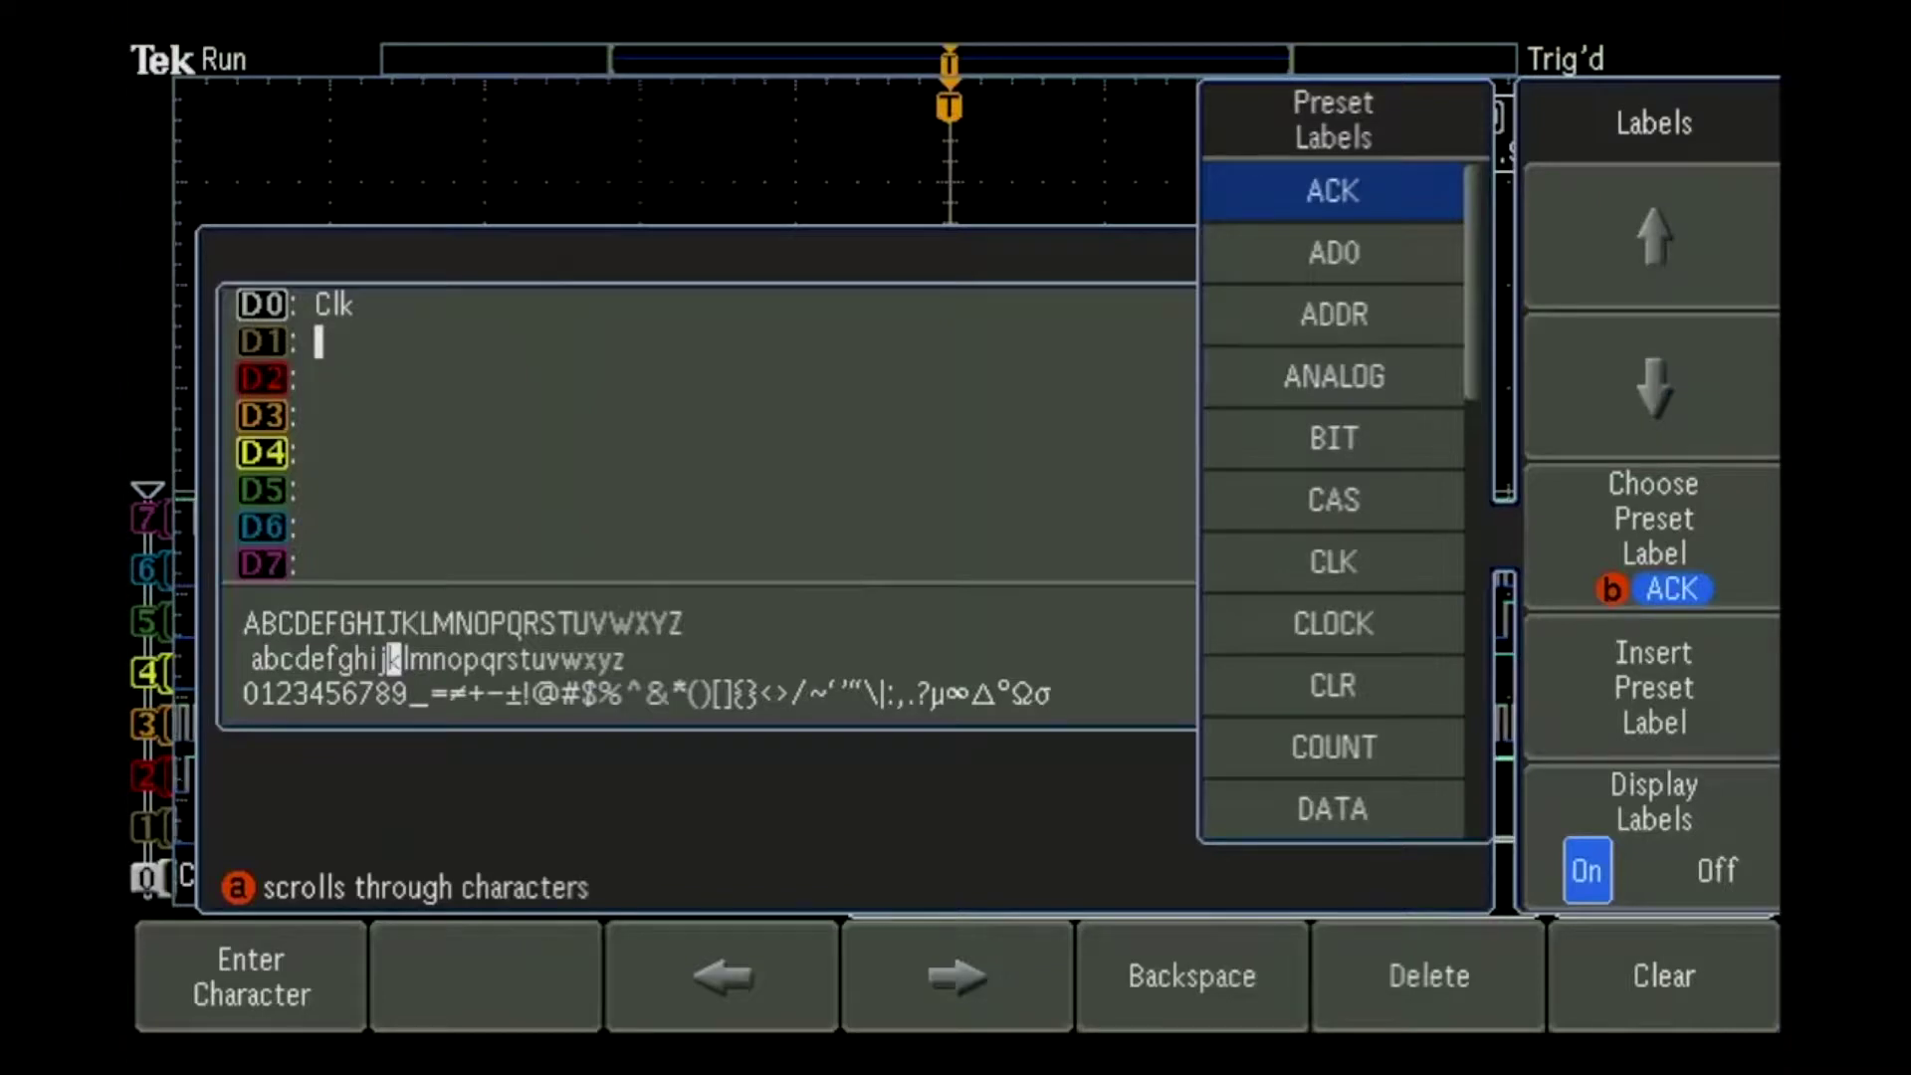
scroll(1332, 500, down, 5)
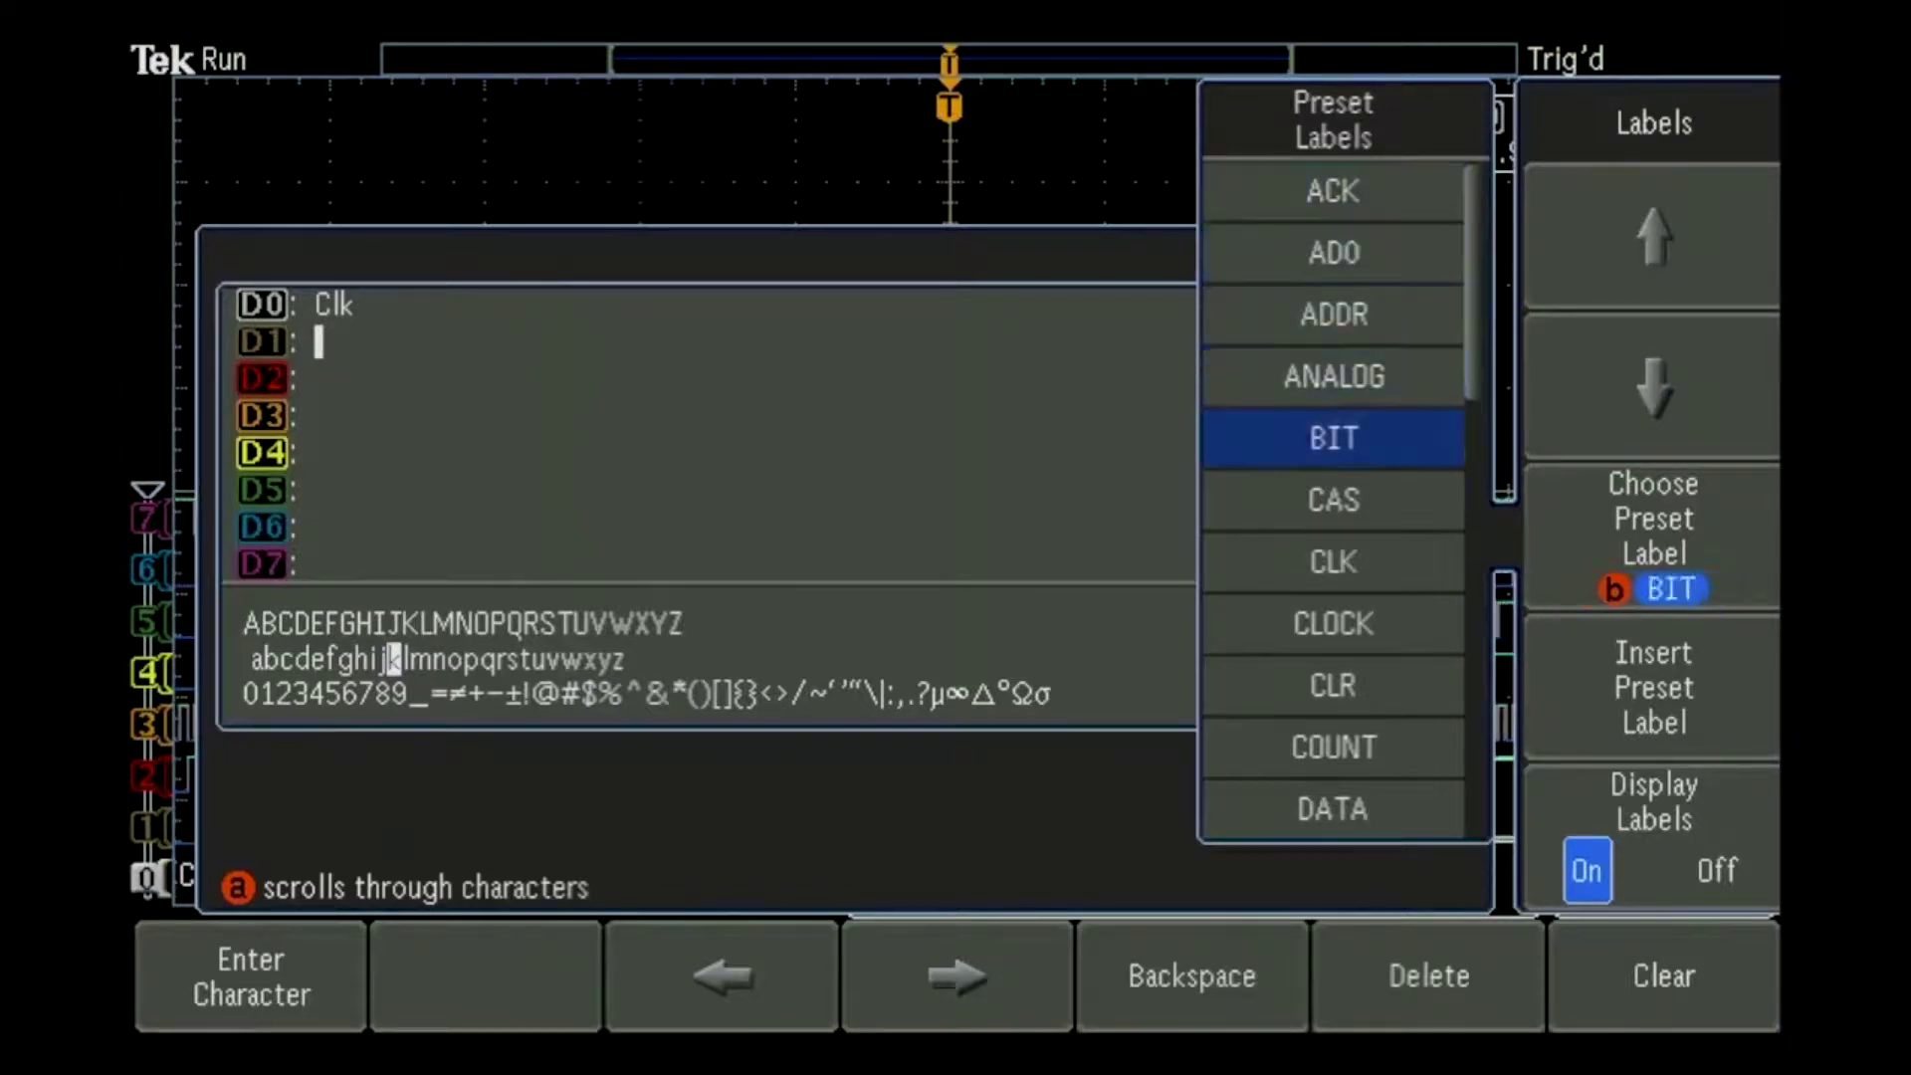
scroll(1333, 468, up, 1)
click(1652, 686)
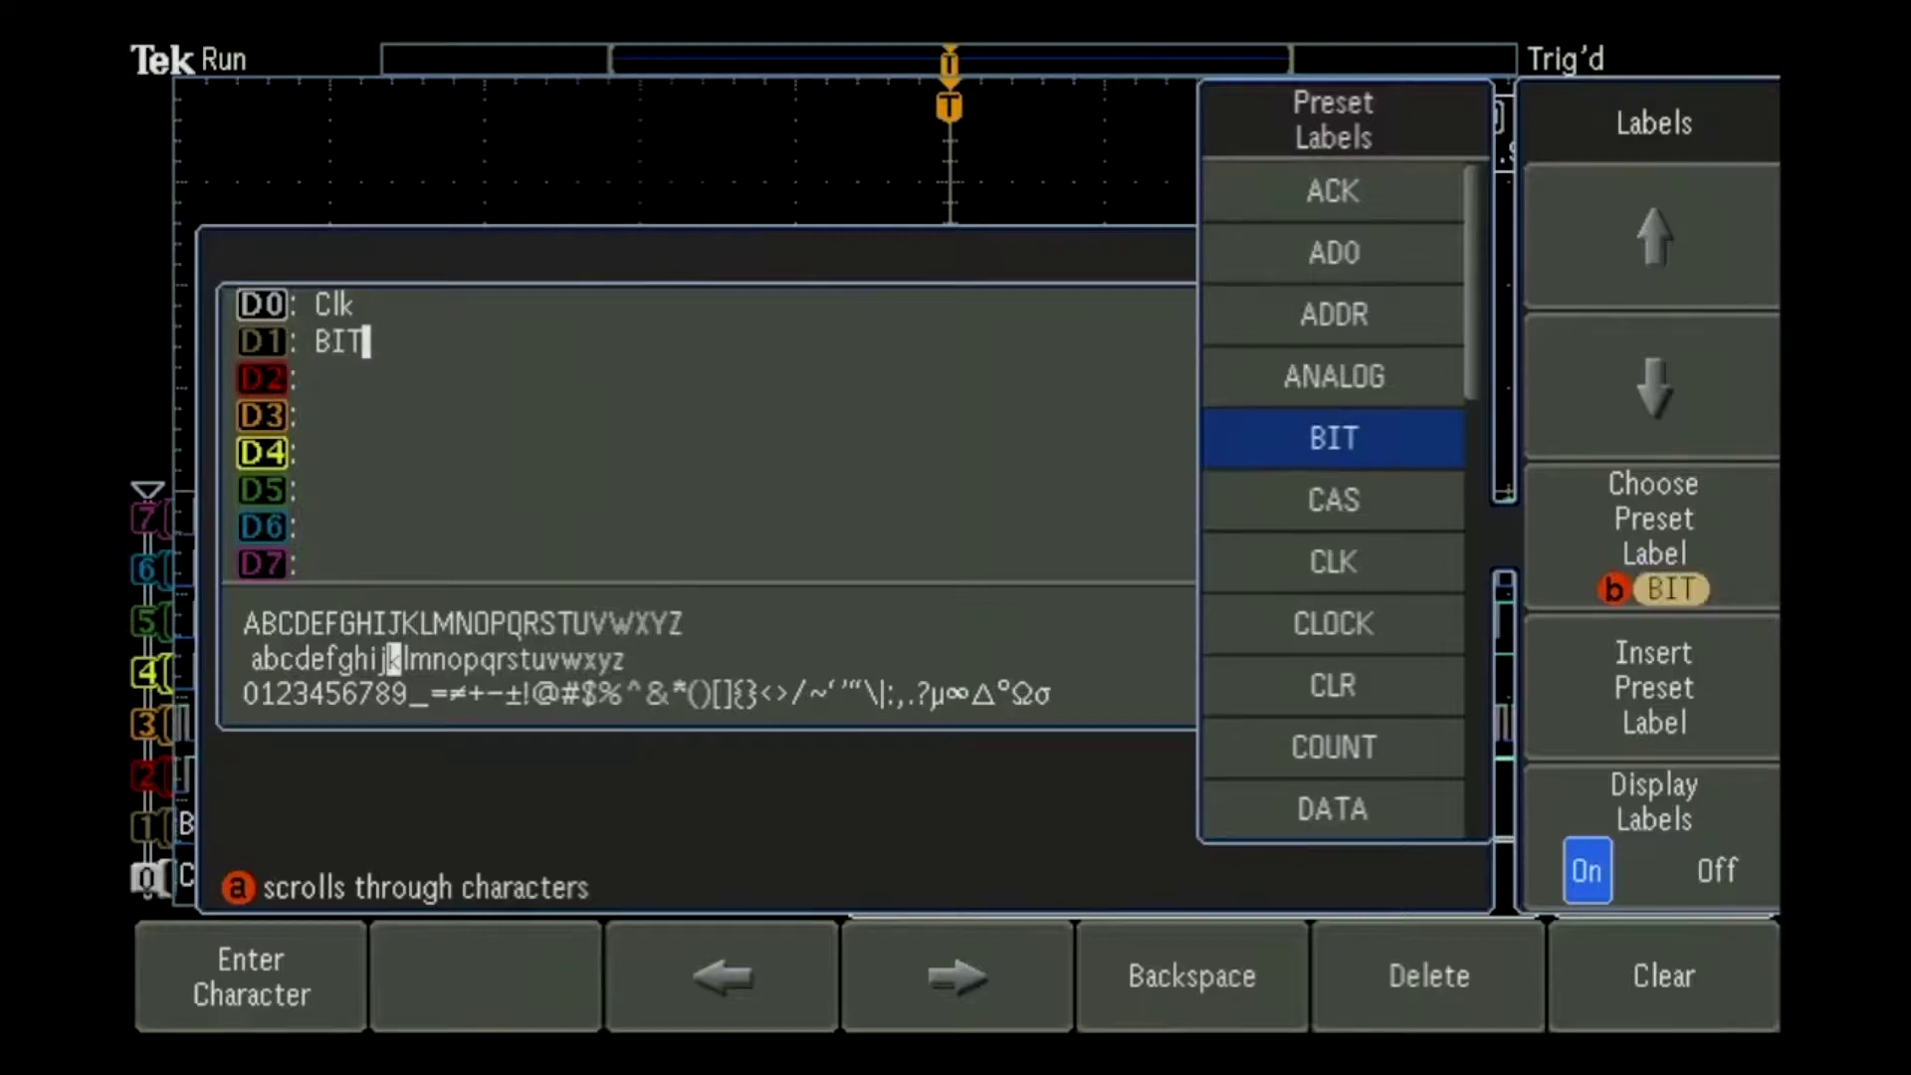
key(Escape)
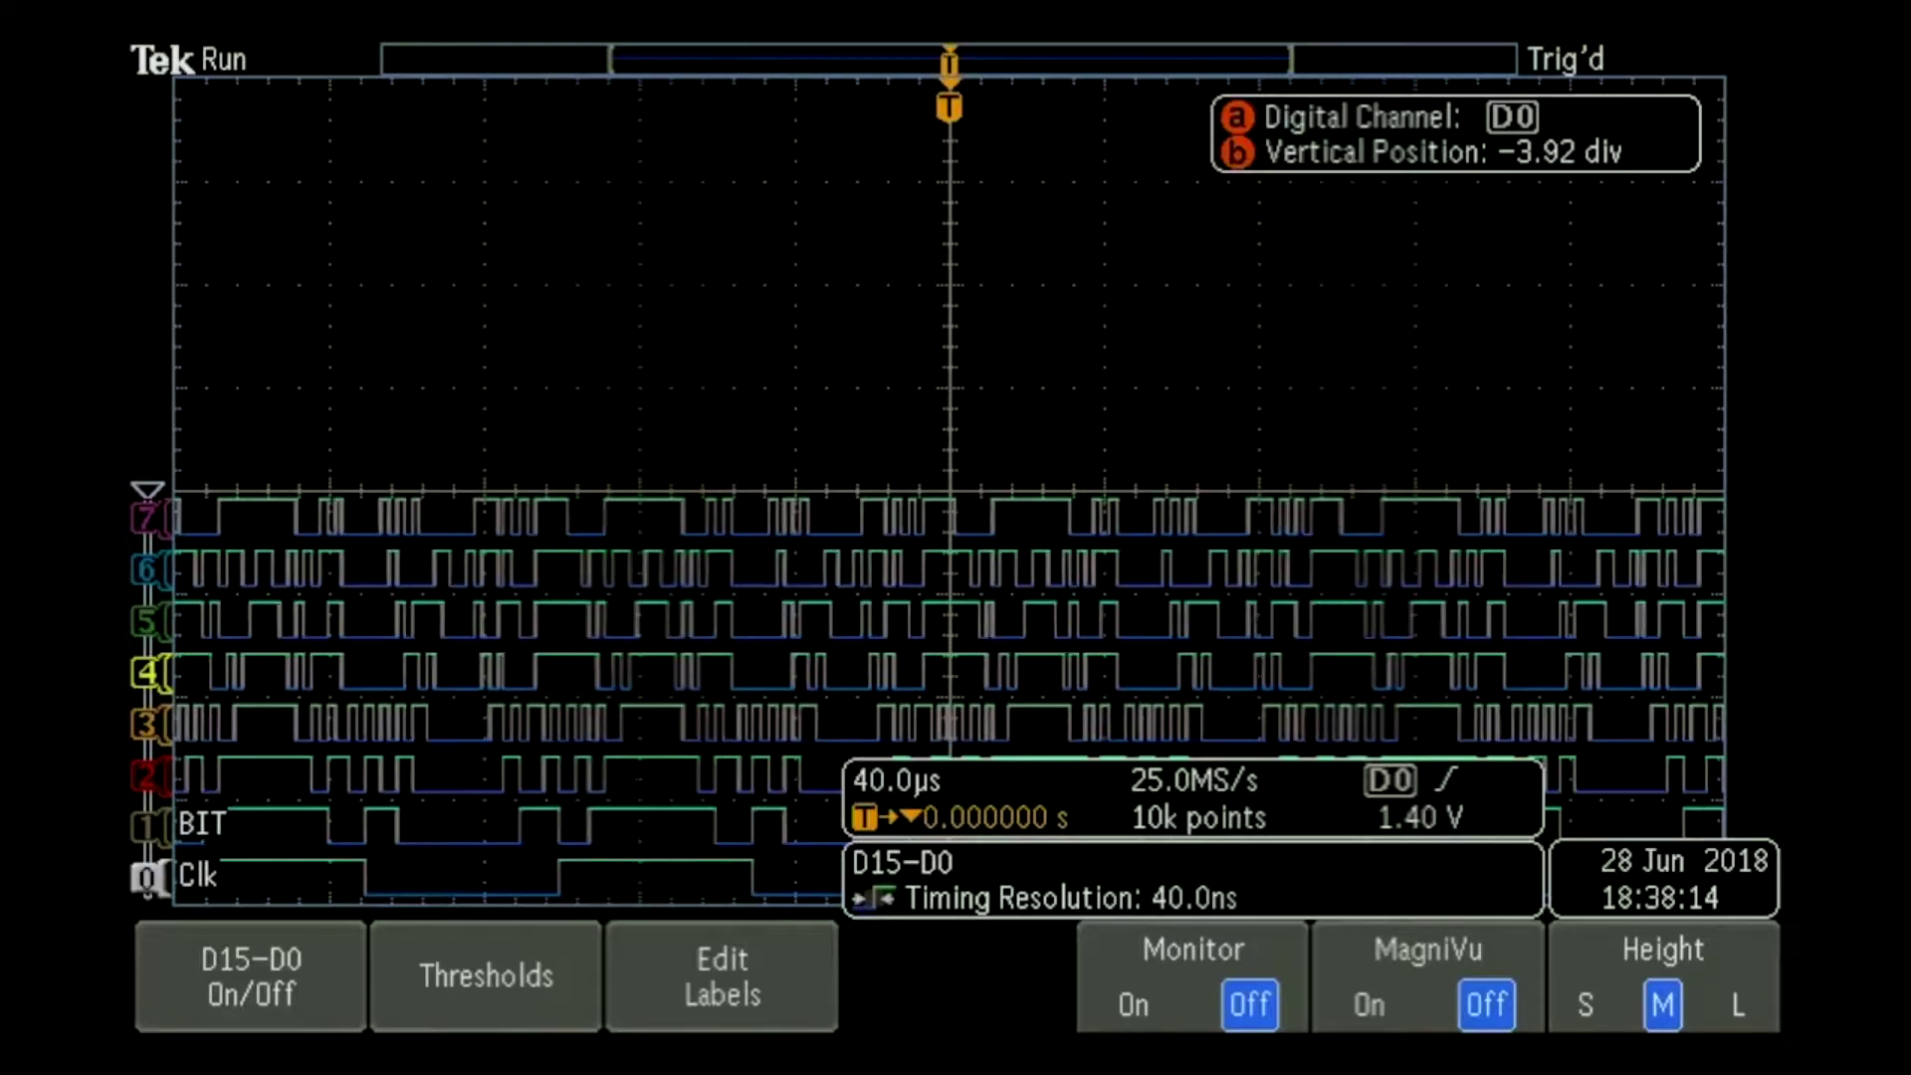
- Turn on the cursors and move cursor a to an earlier time across the digital waveforms
key(c)
key(Escape)
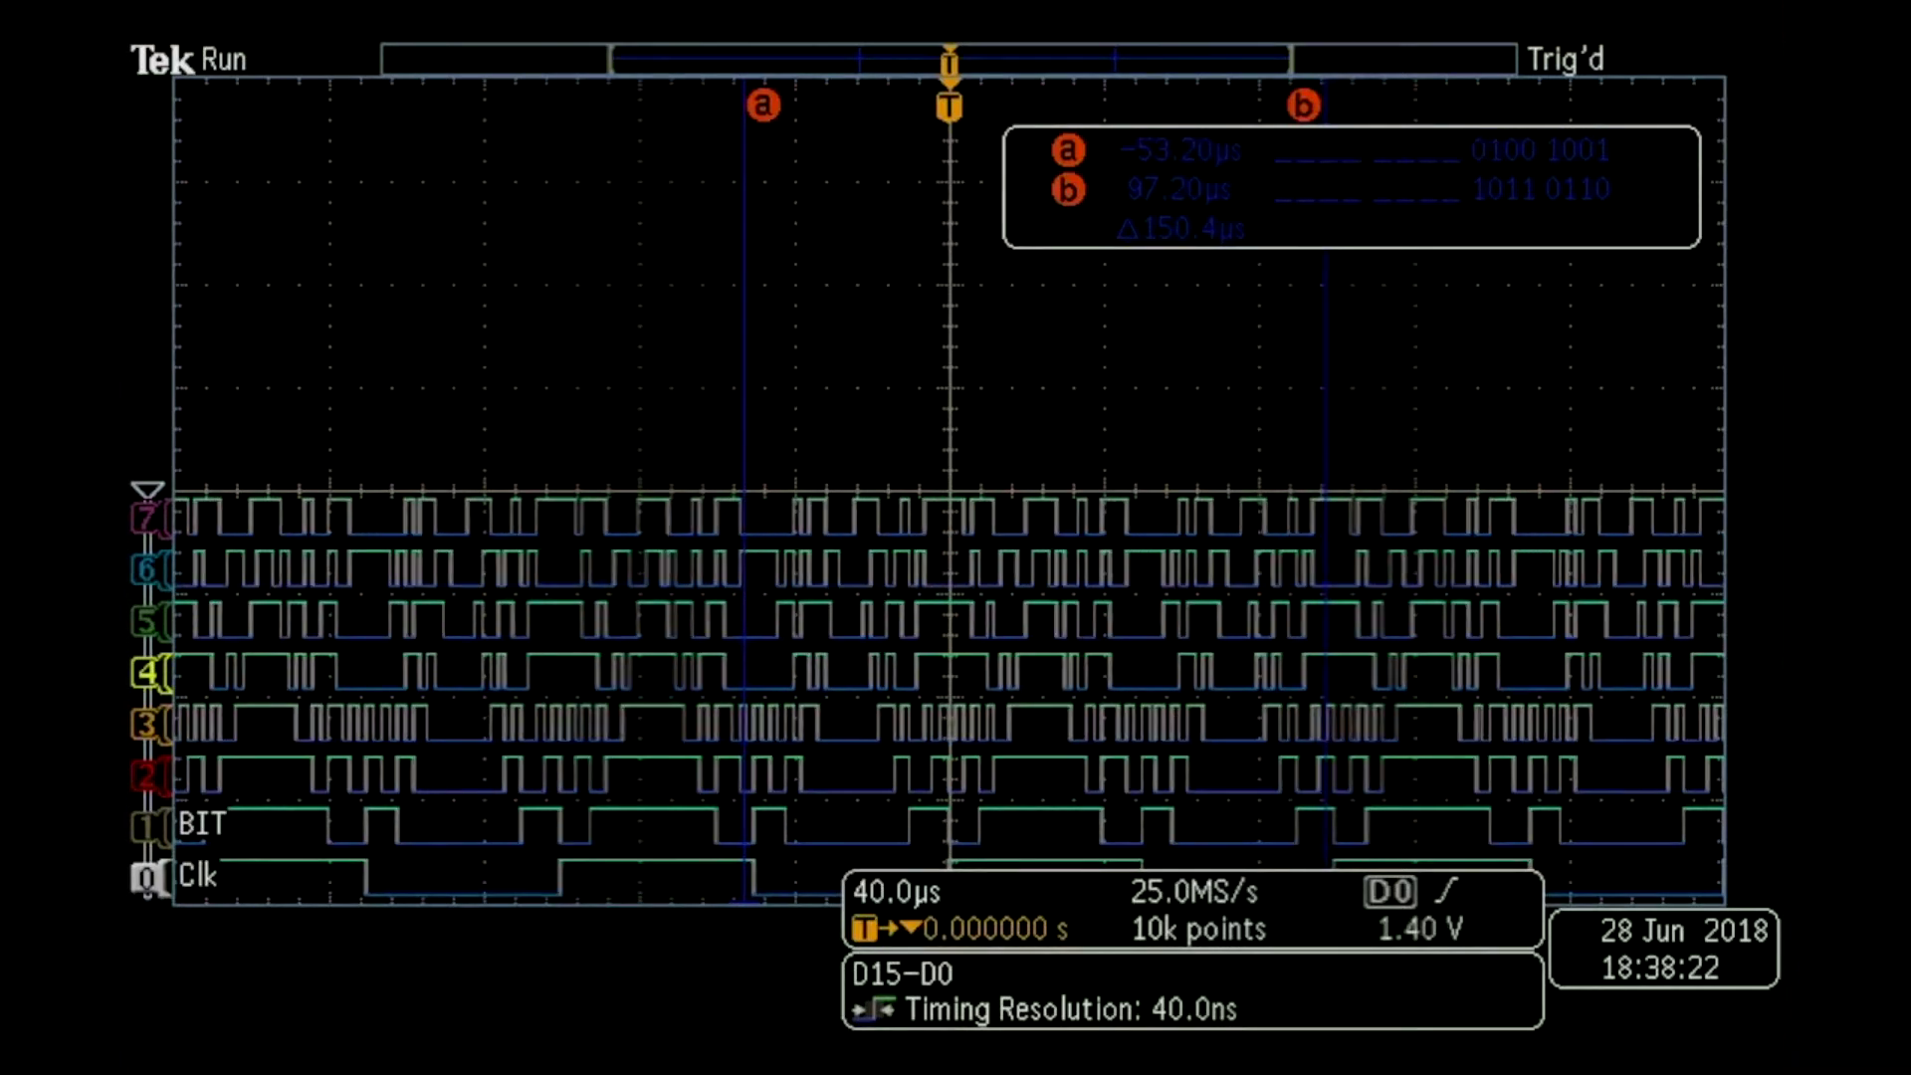
scroll(743, 298, down, 5)
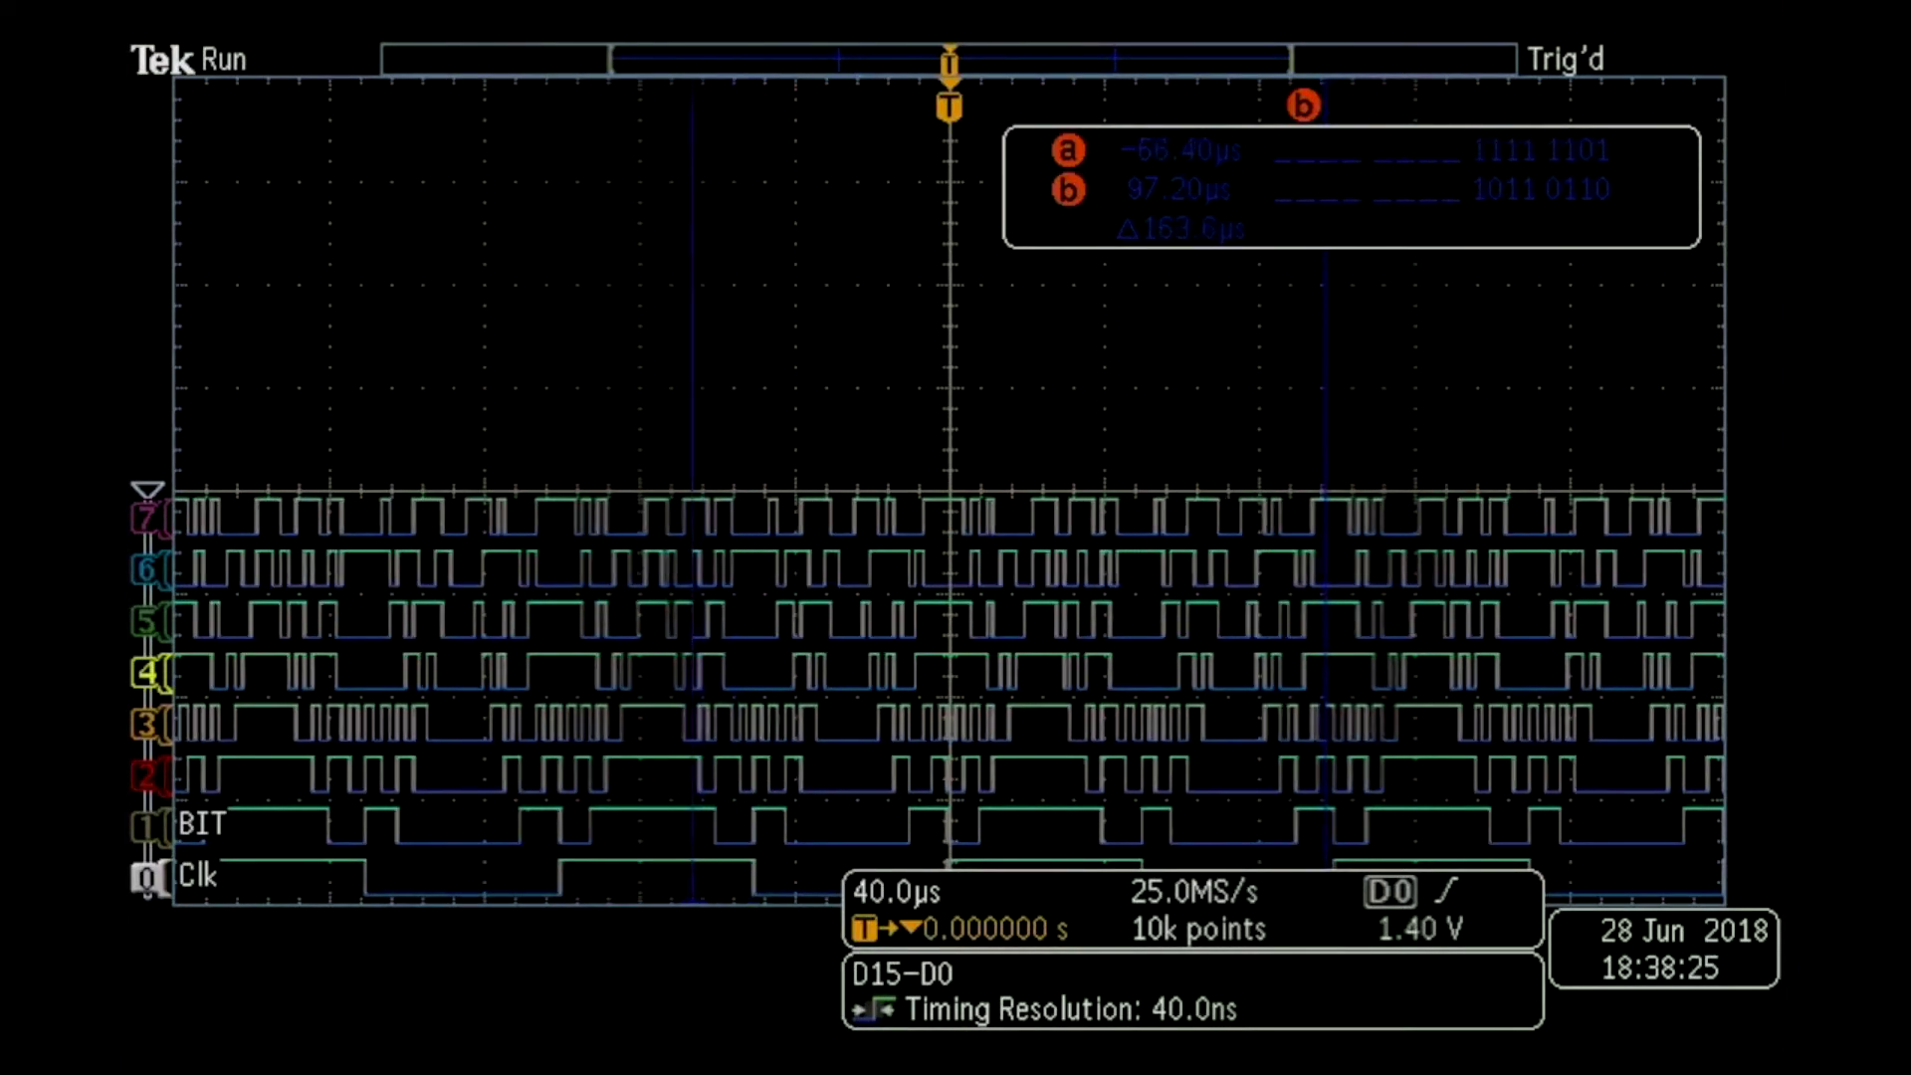
scroll(611, 299, down, 5)
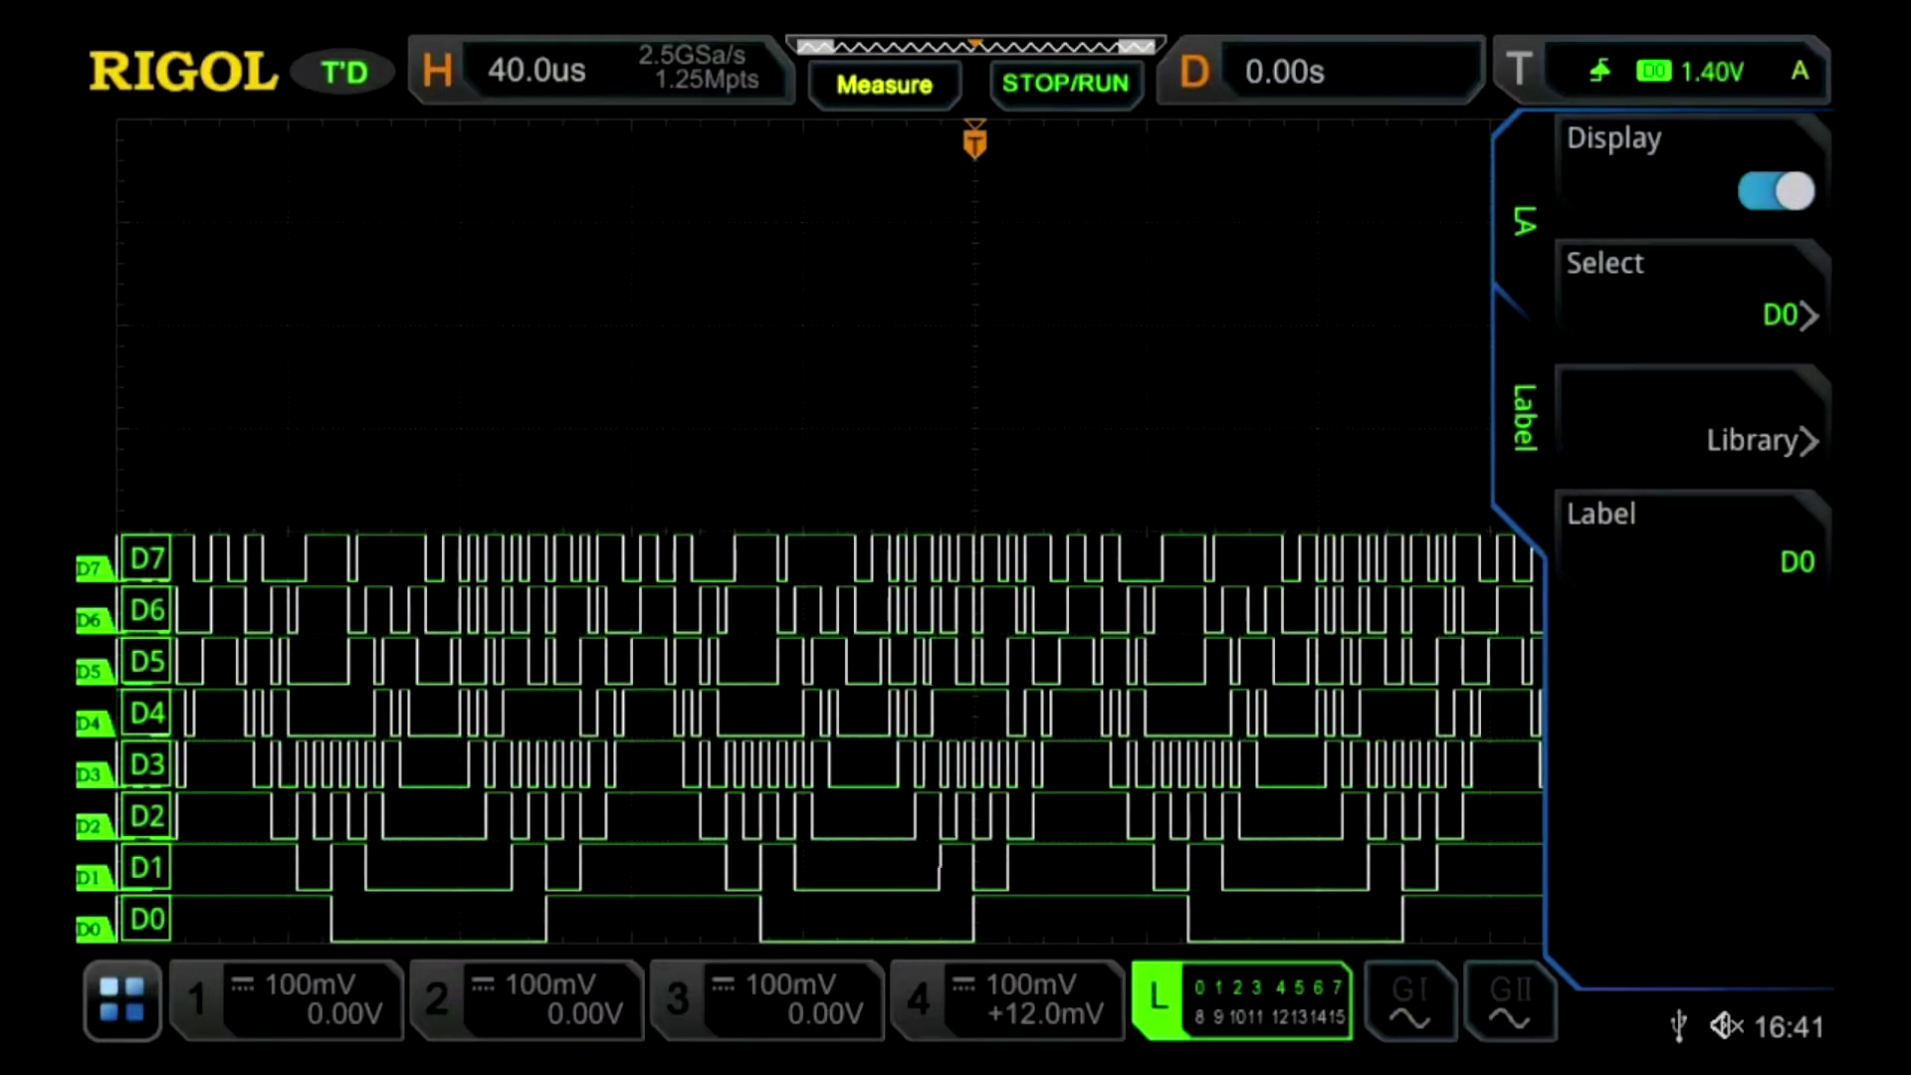
- On the Rigol oscilloscope, replace the label of digital channel D0 with "Clk"
click(1691, 538)
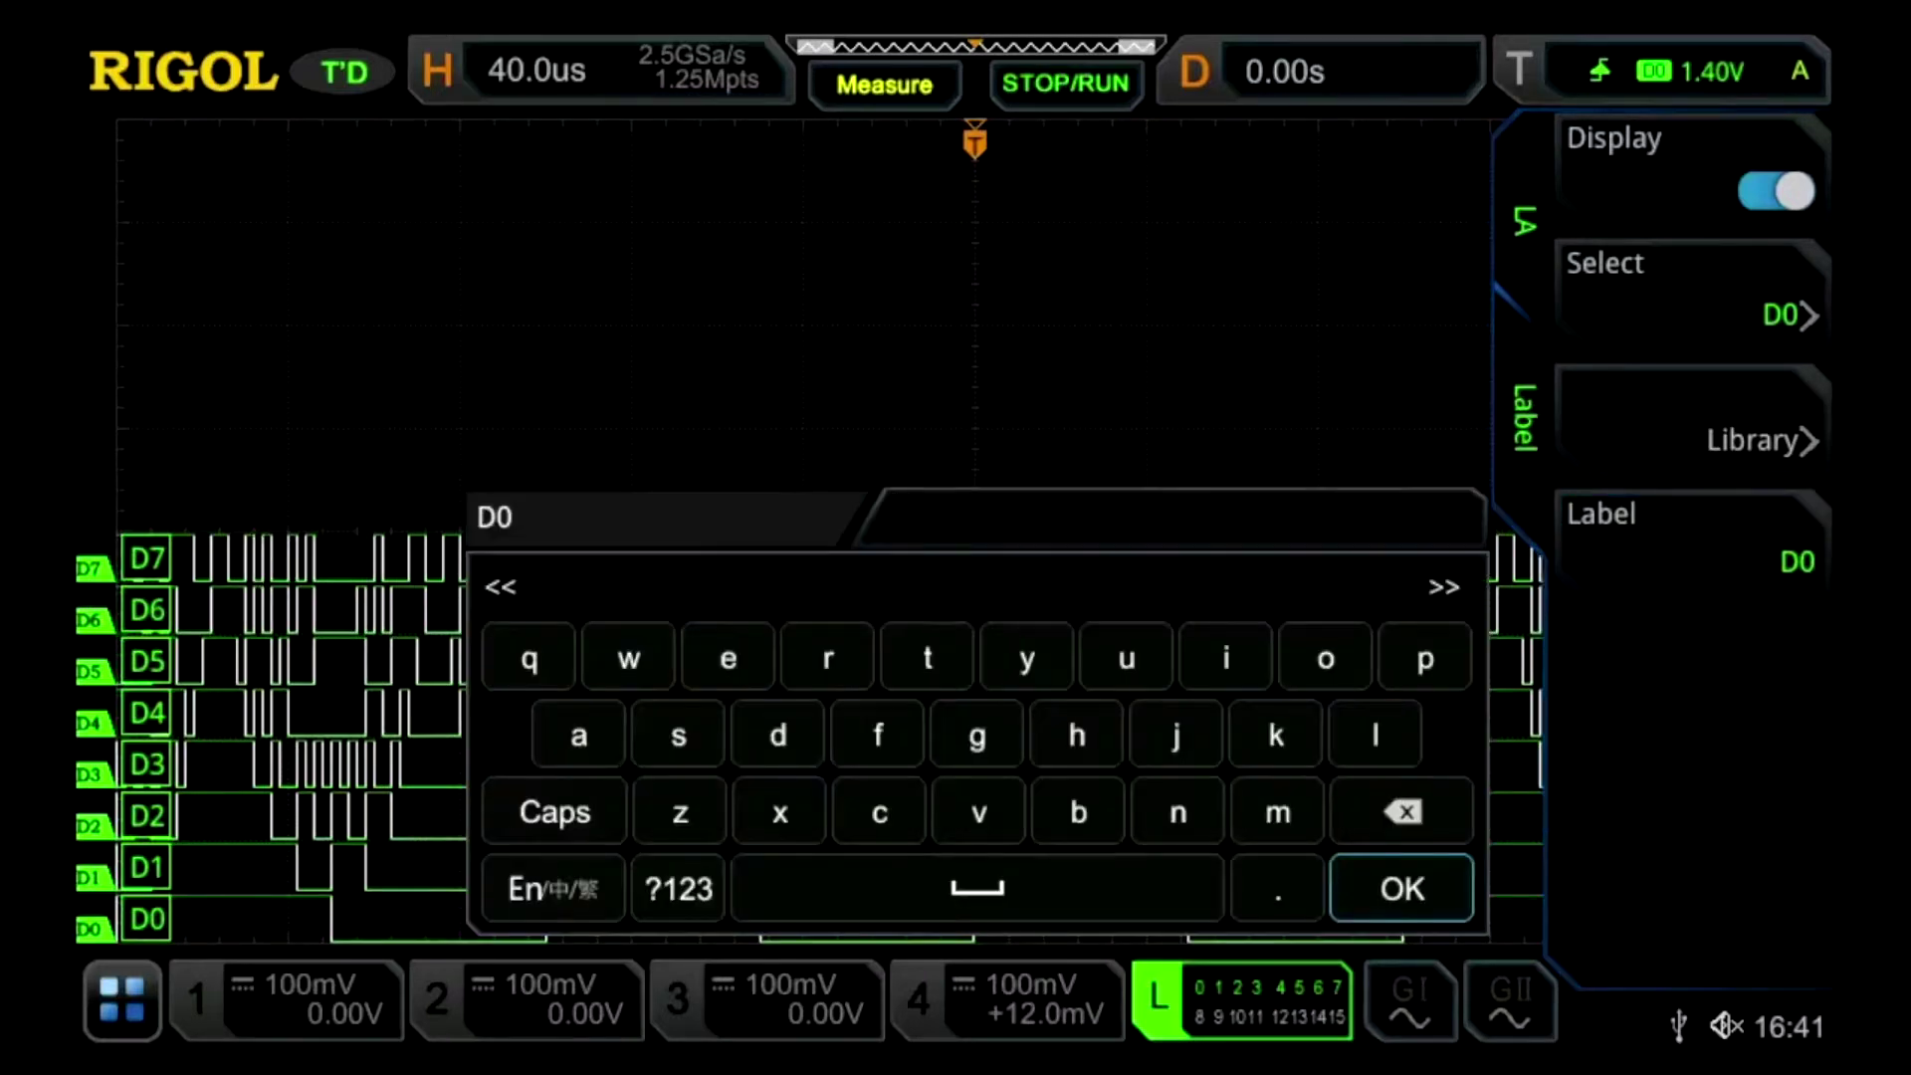
click(1401, 811)
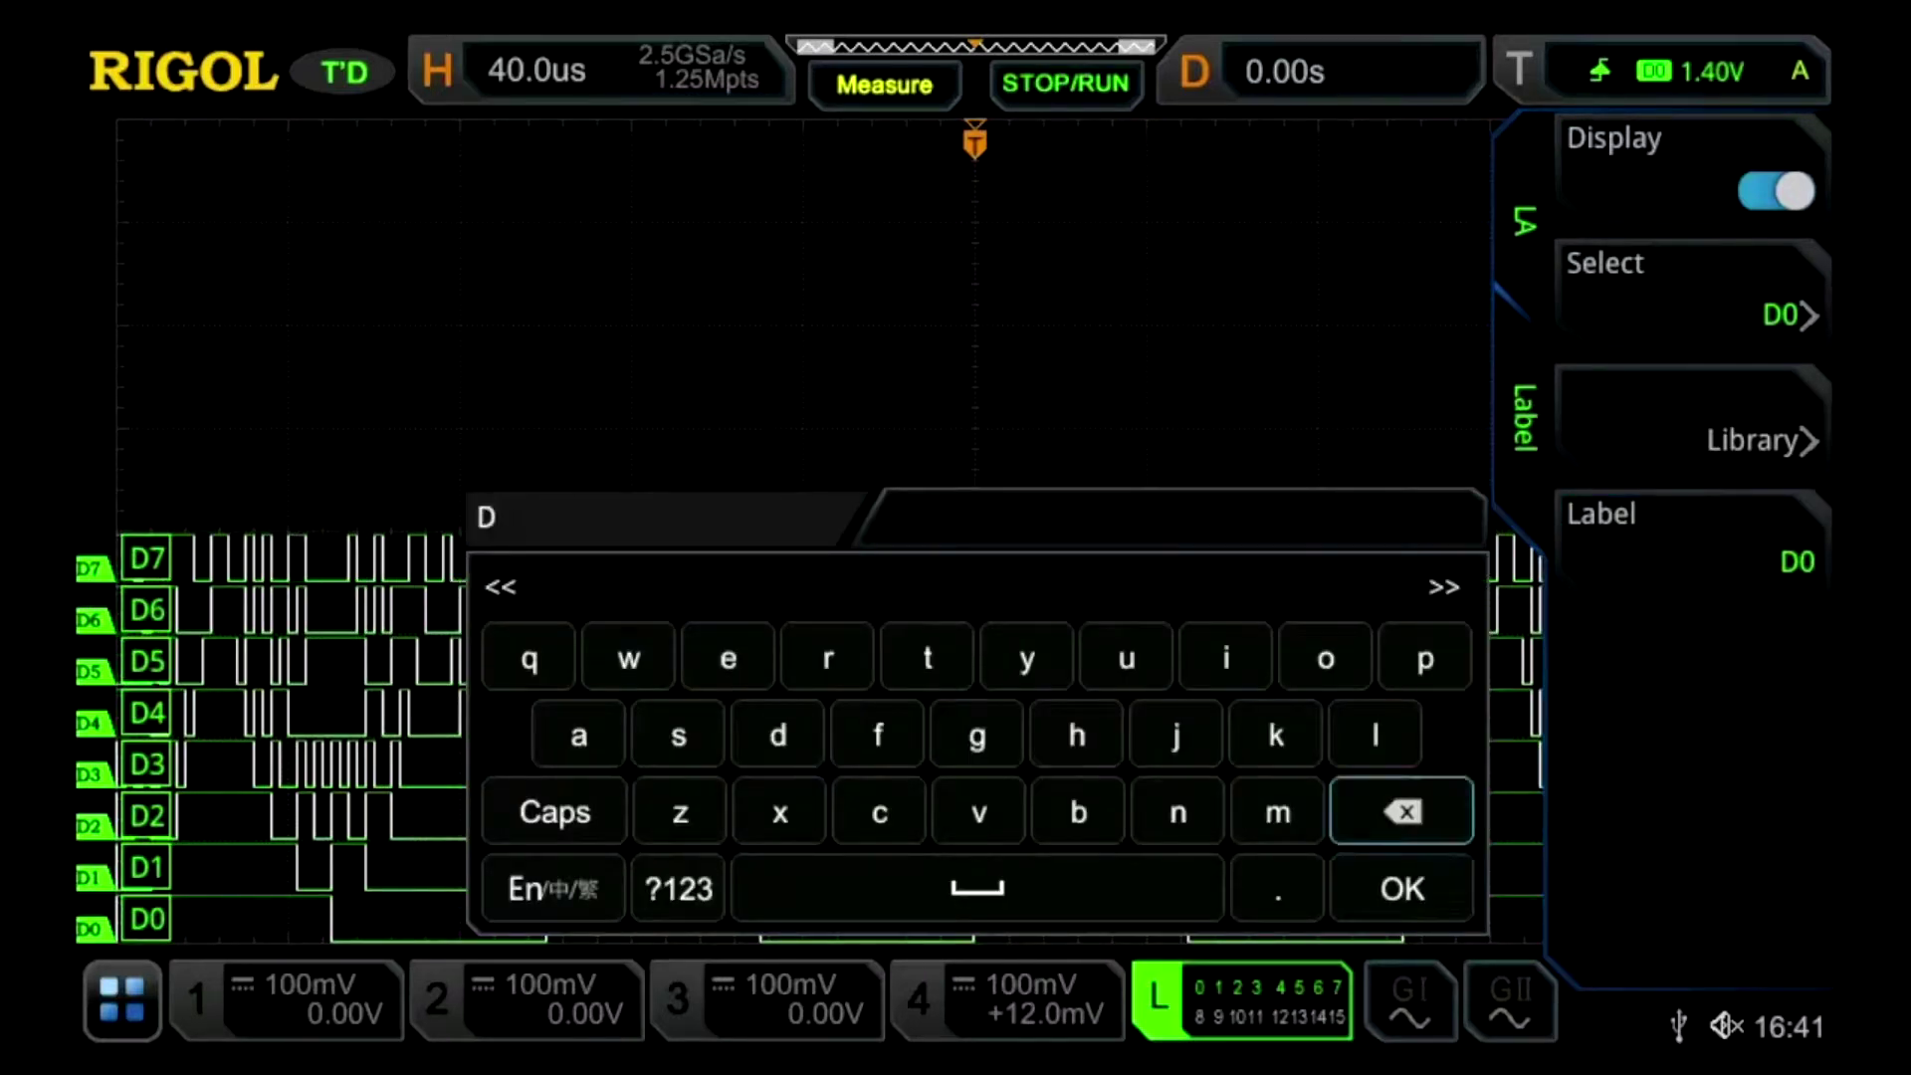
click(554, 811)
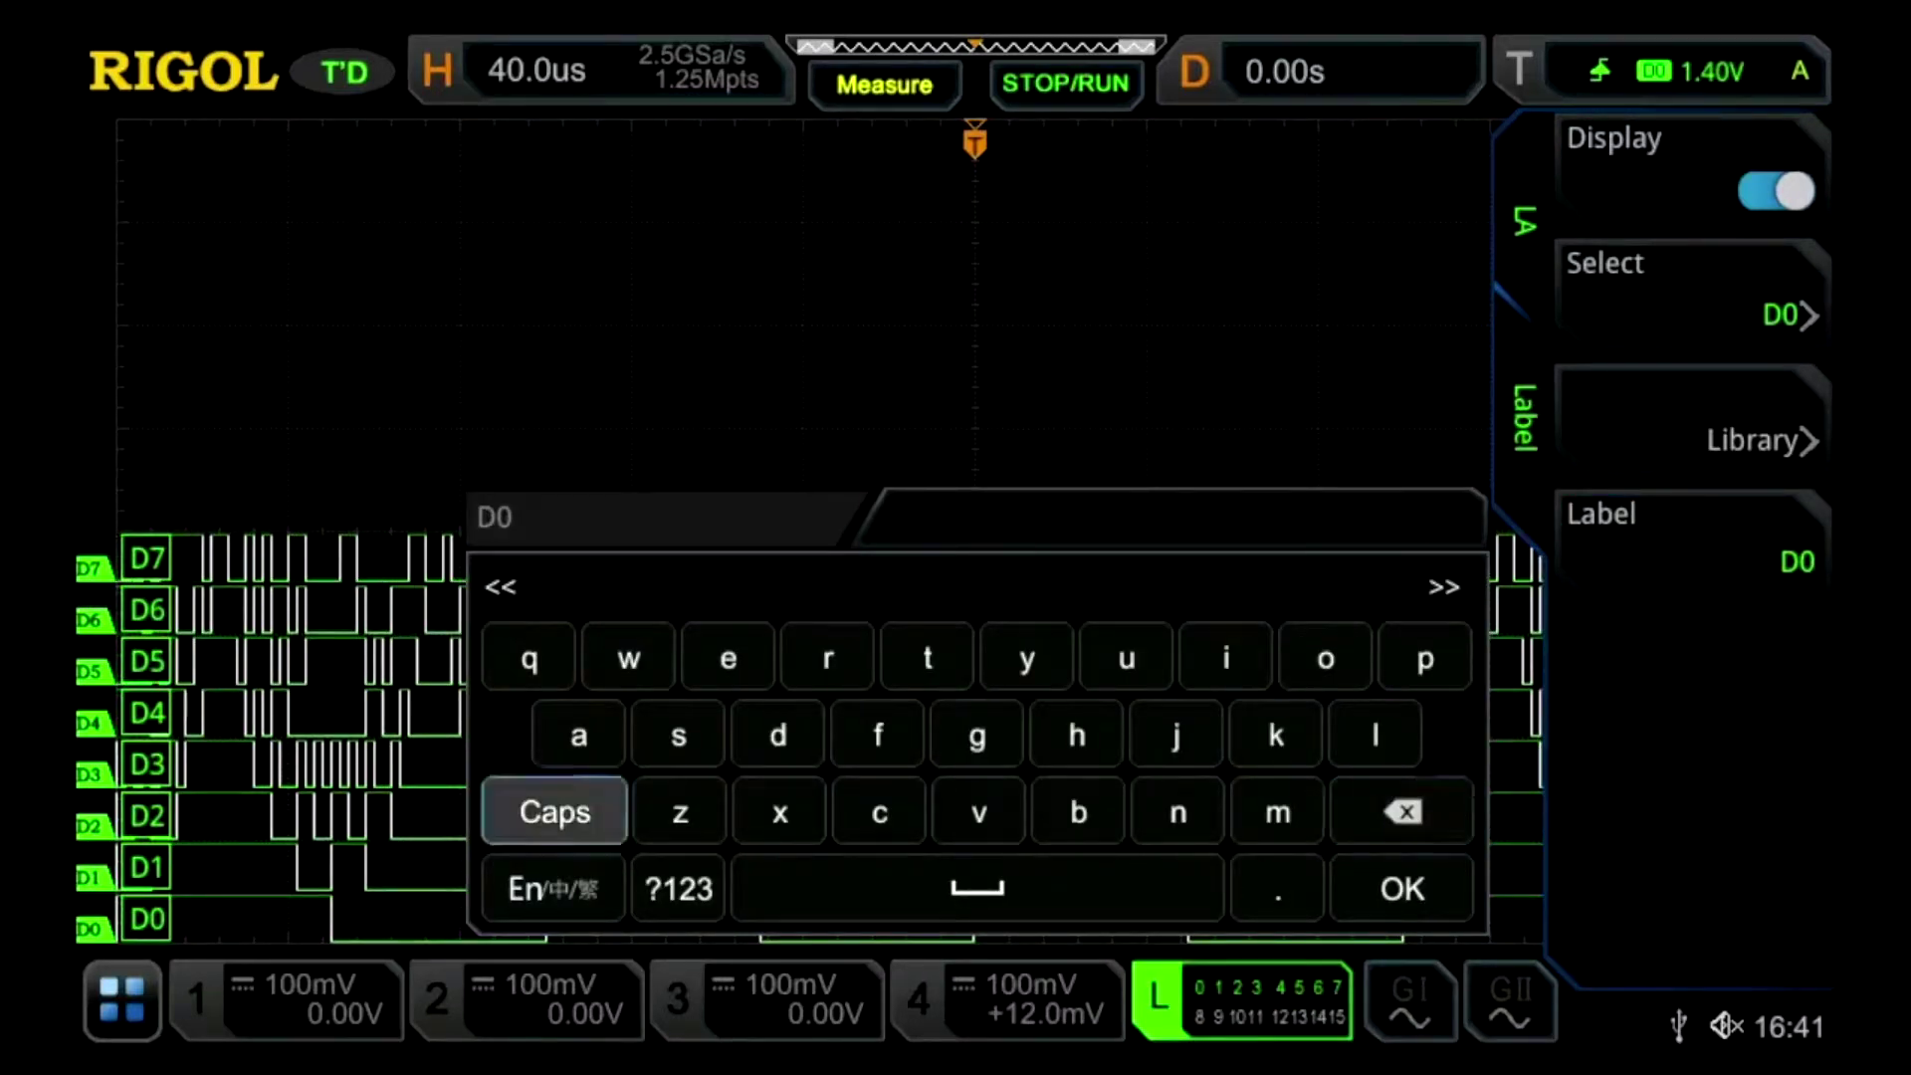
click(879, 811)
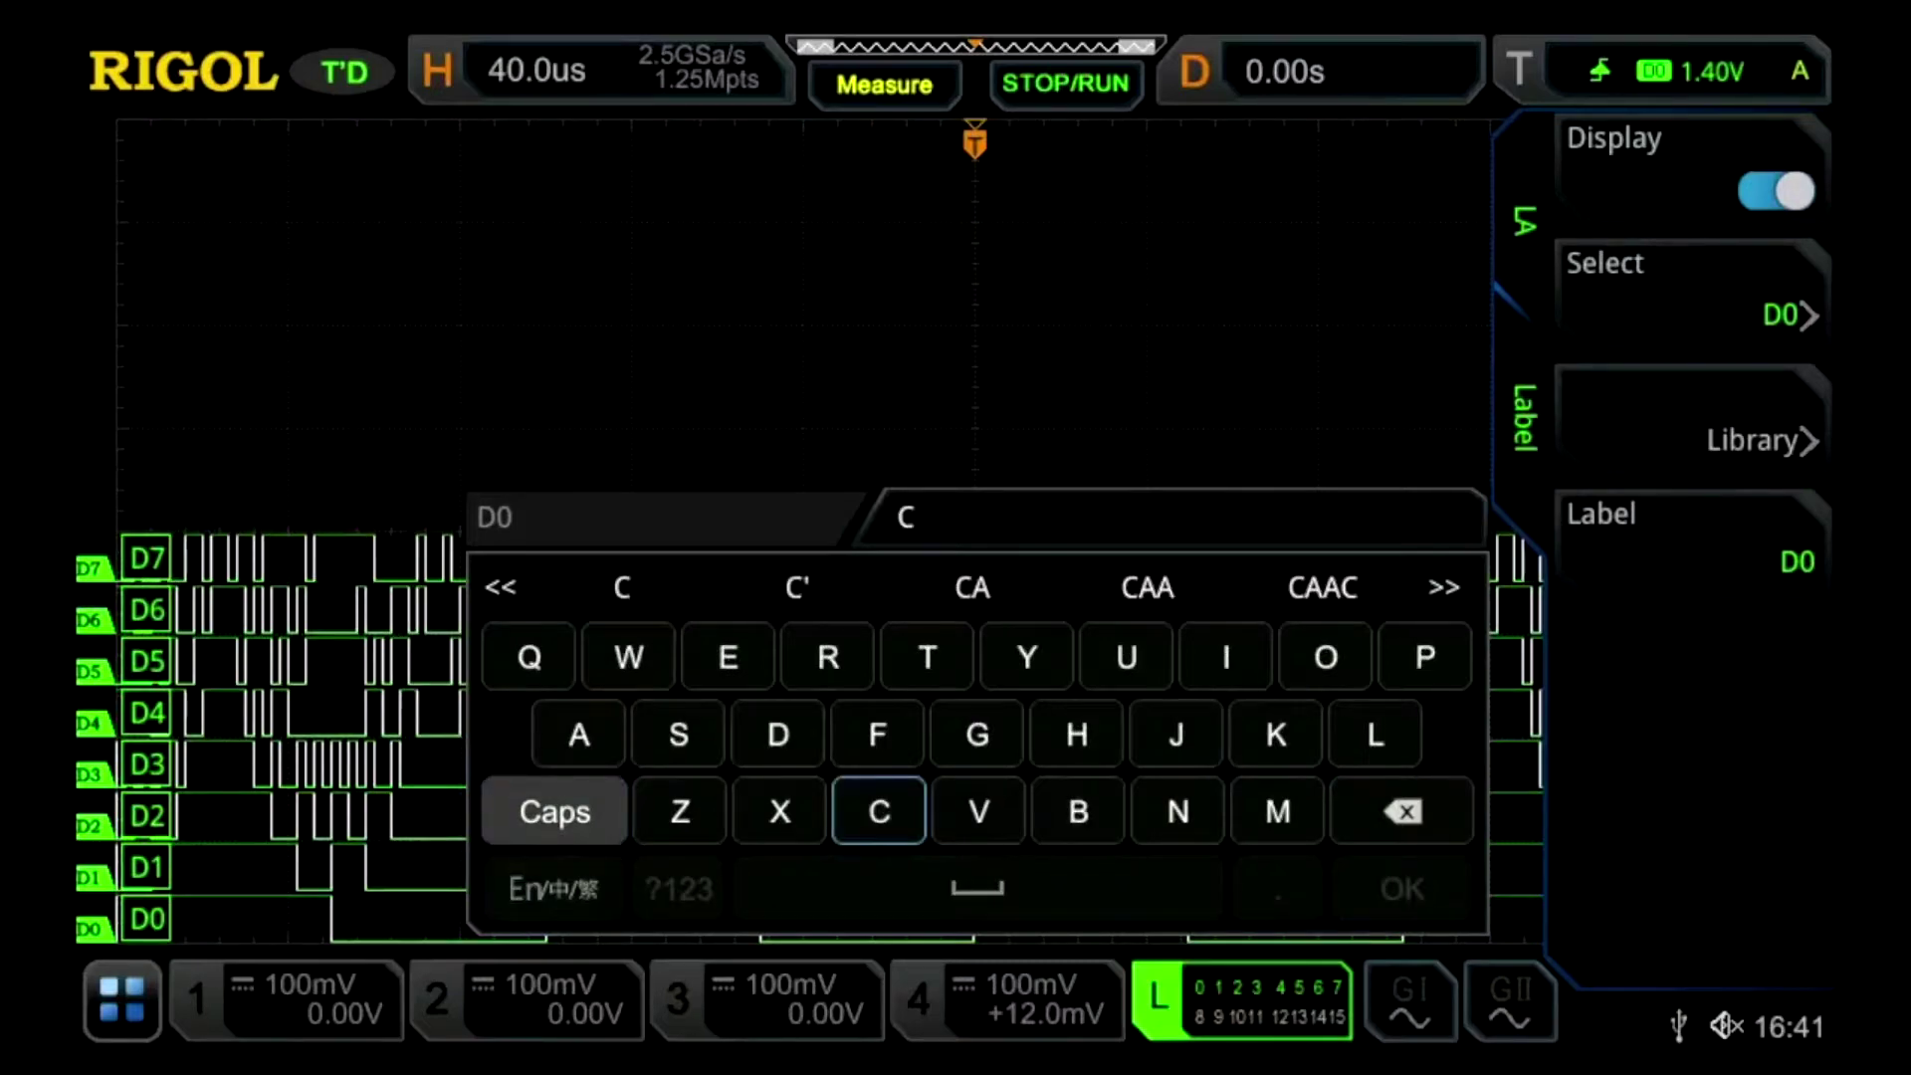
click(554, 811)
click(1375, 734)
click(1275, 734)
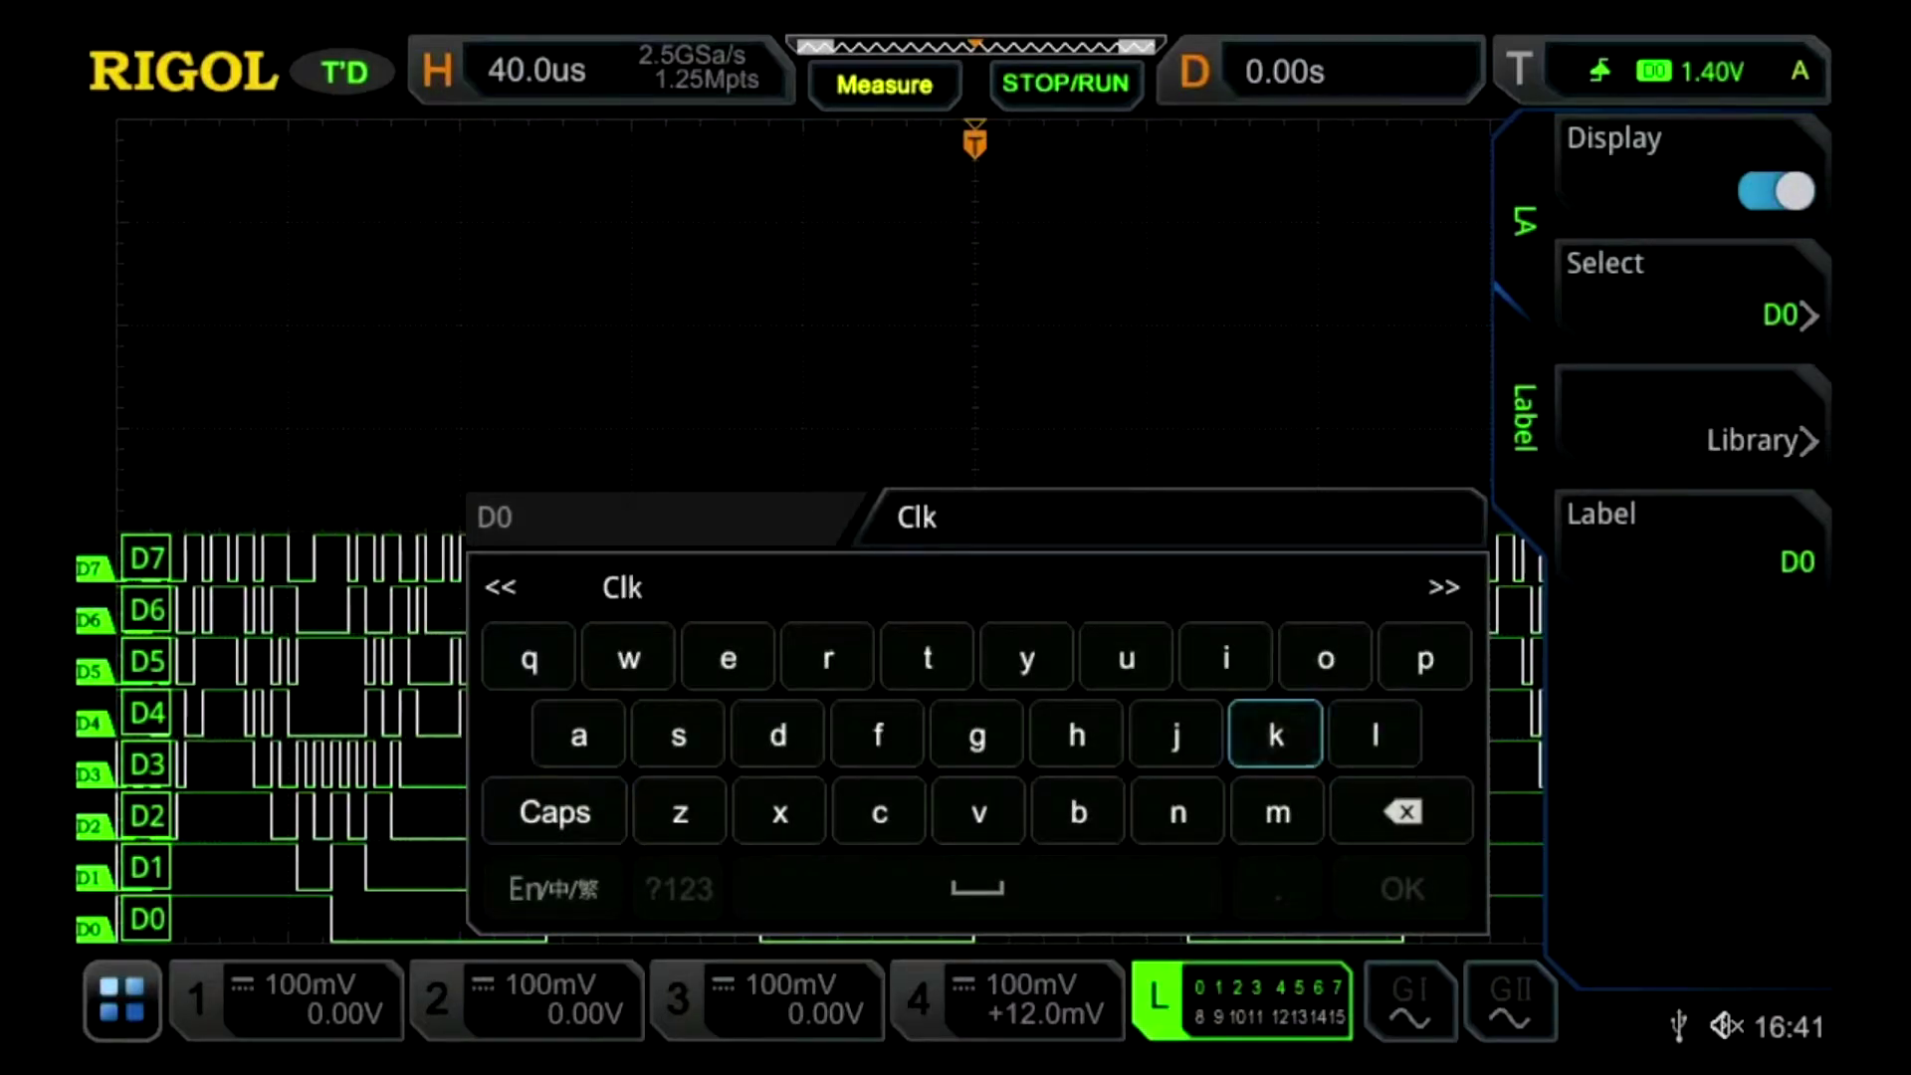
click(622, 587)
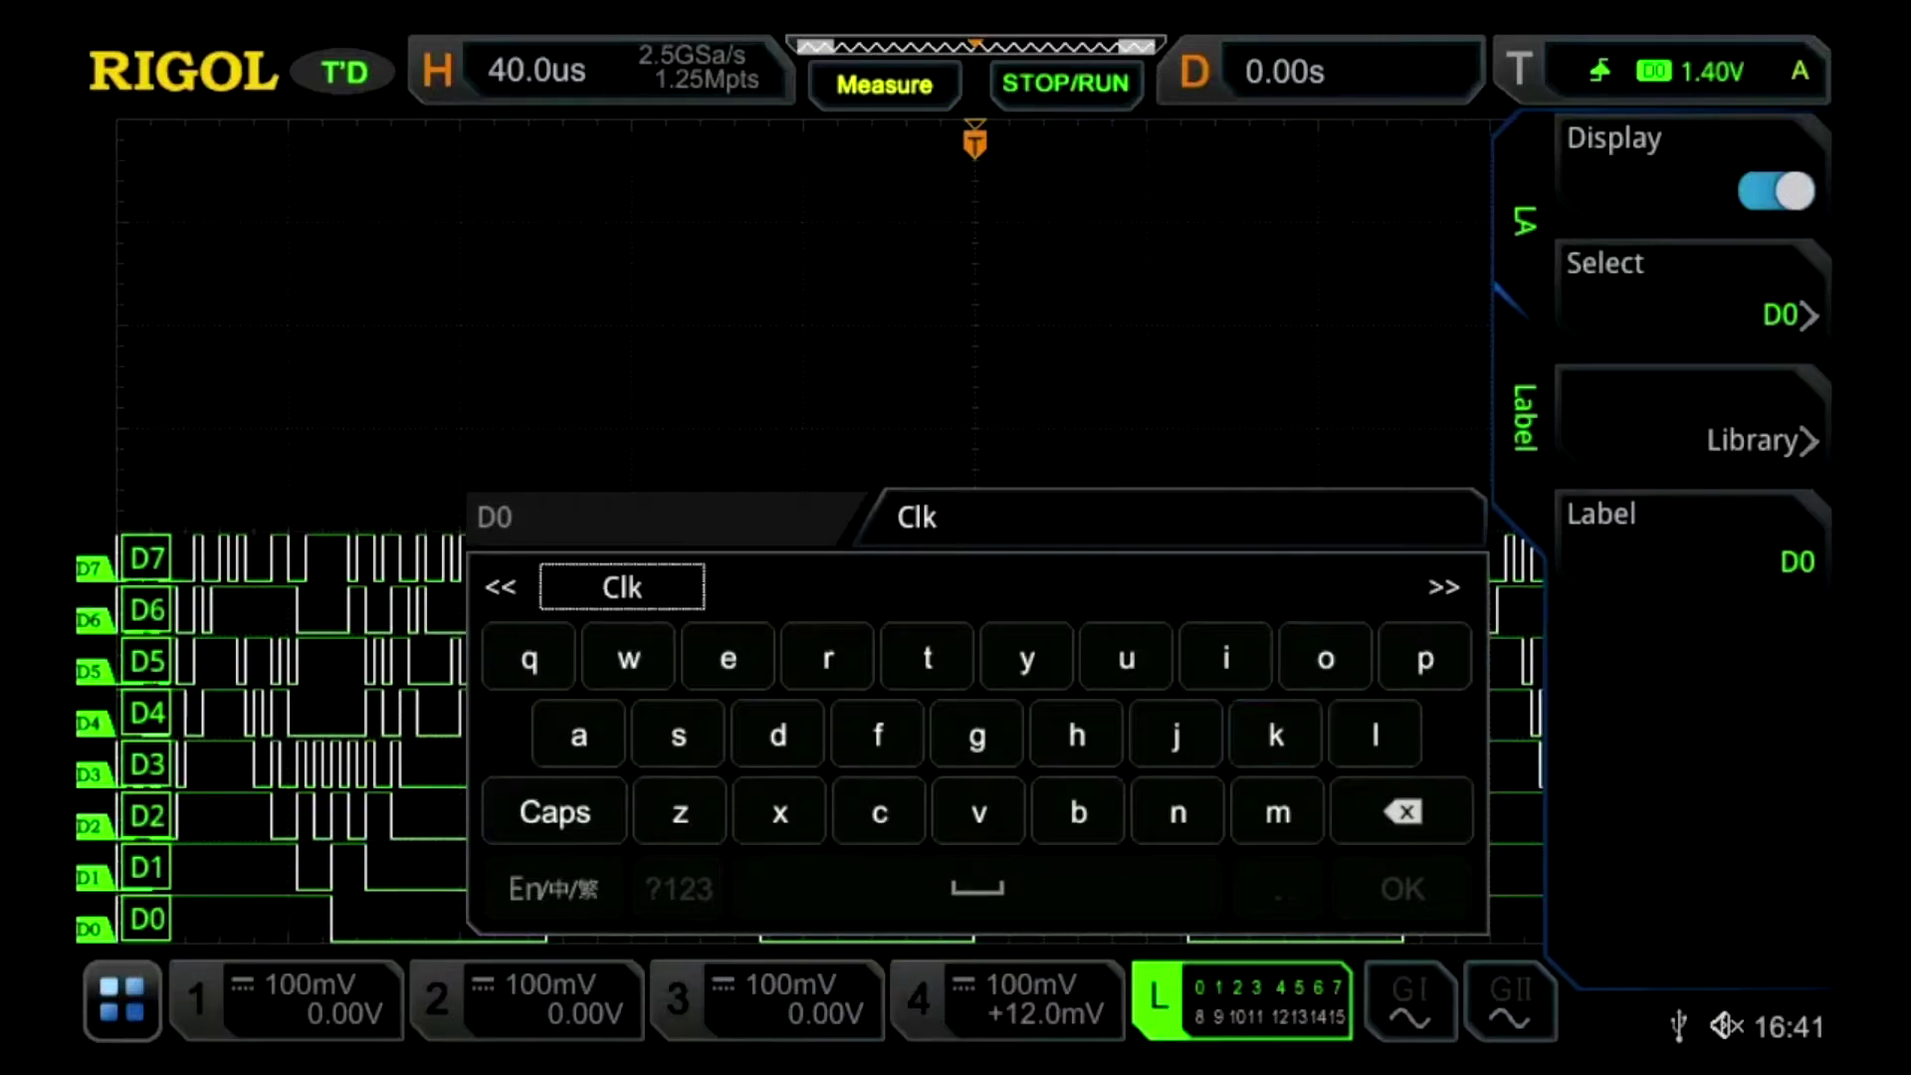
click(1402, 887)
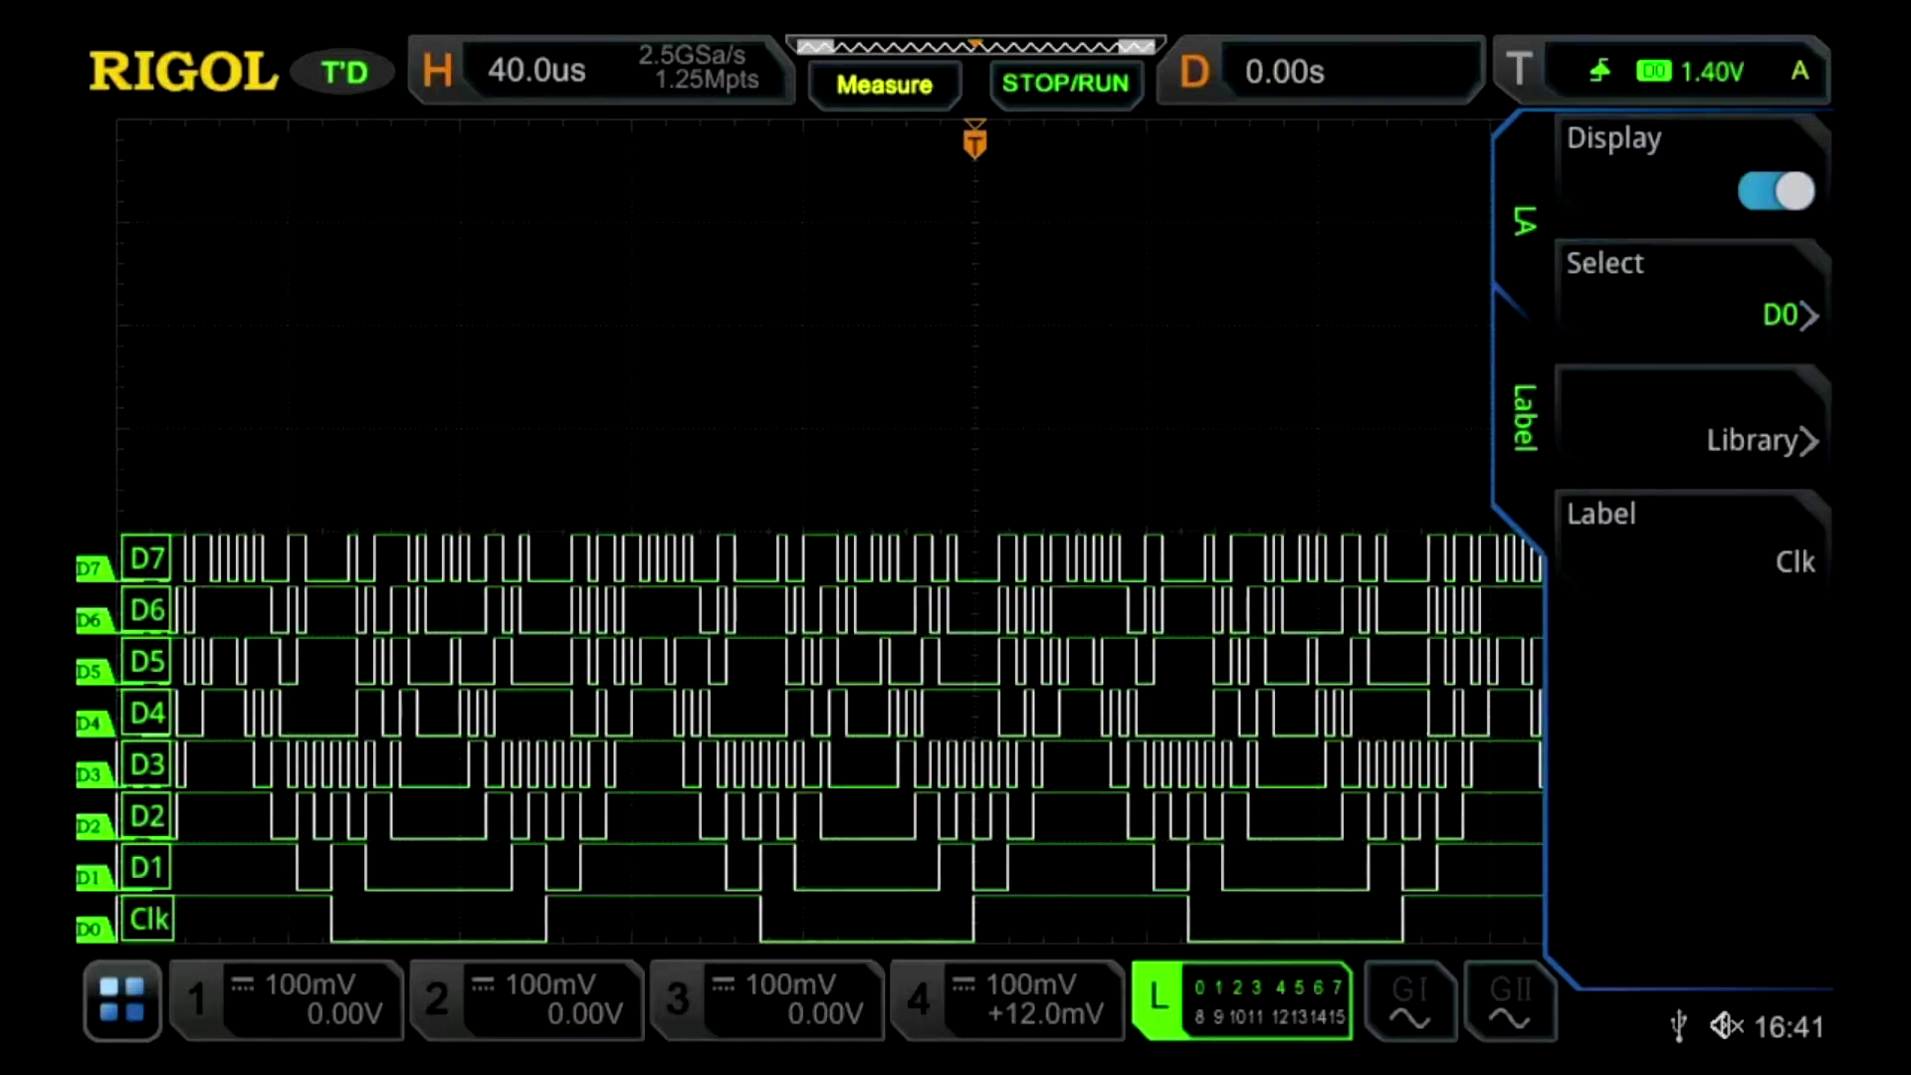
- Select digital channel D1 and assign it the preset label ADDR from the label library
click(1692, 293)
click(1429, 253)
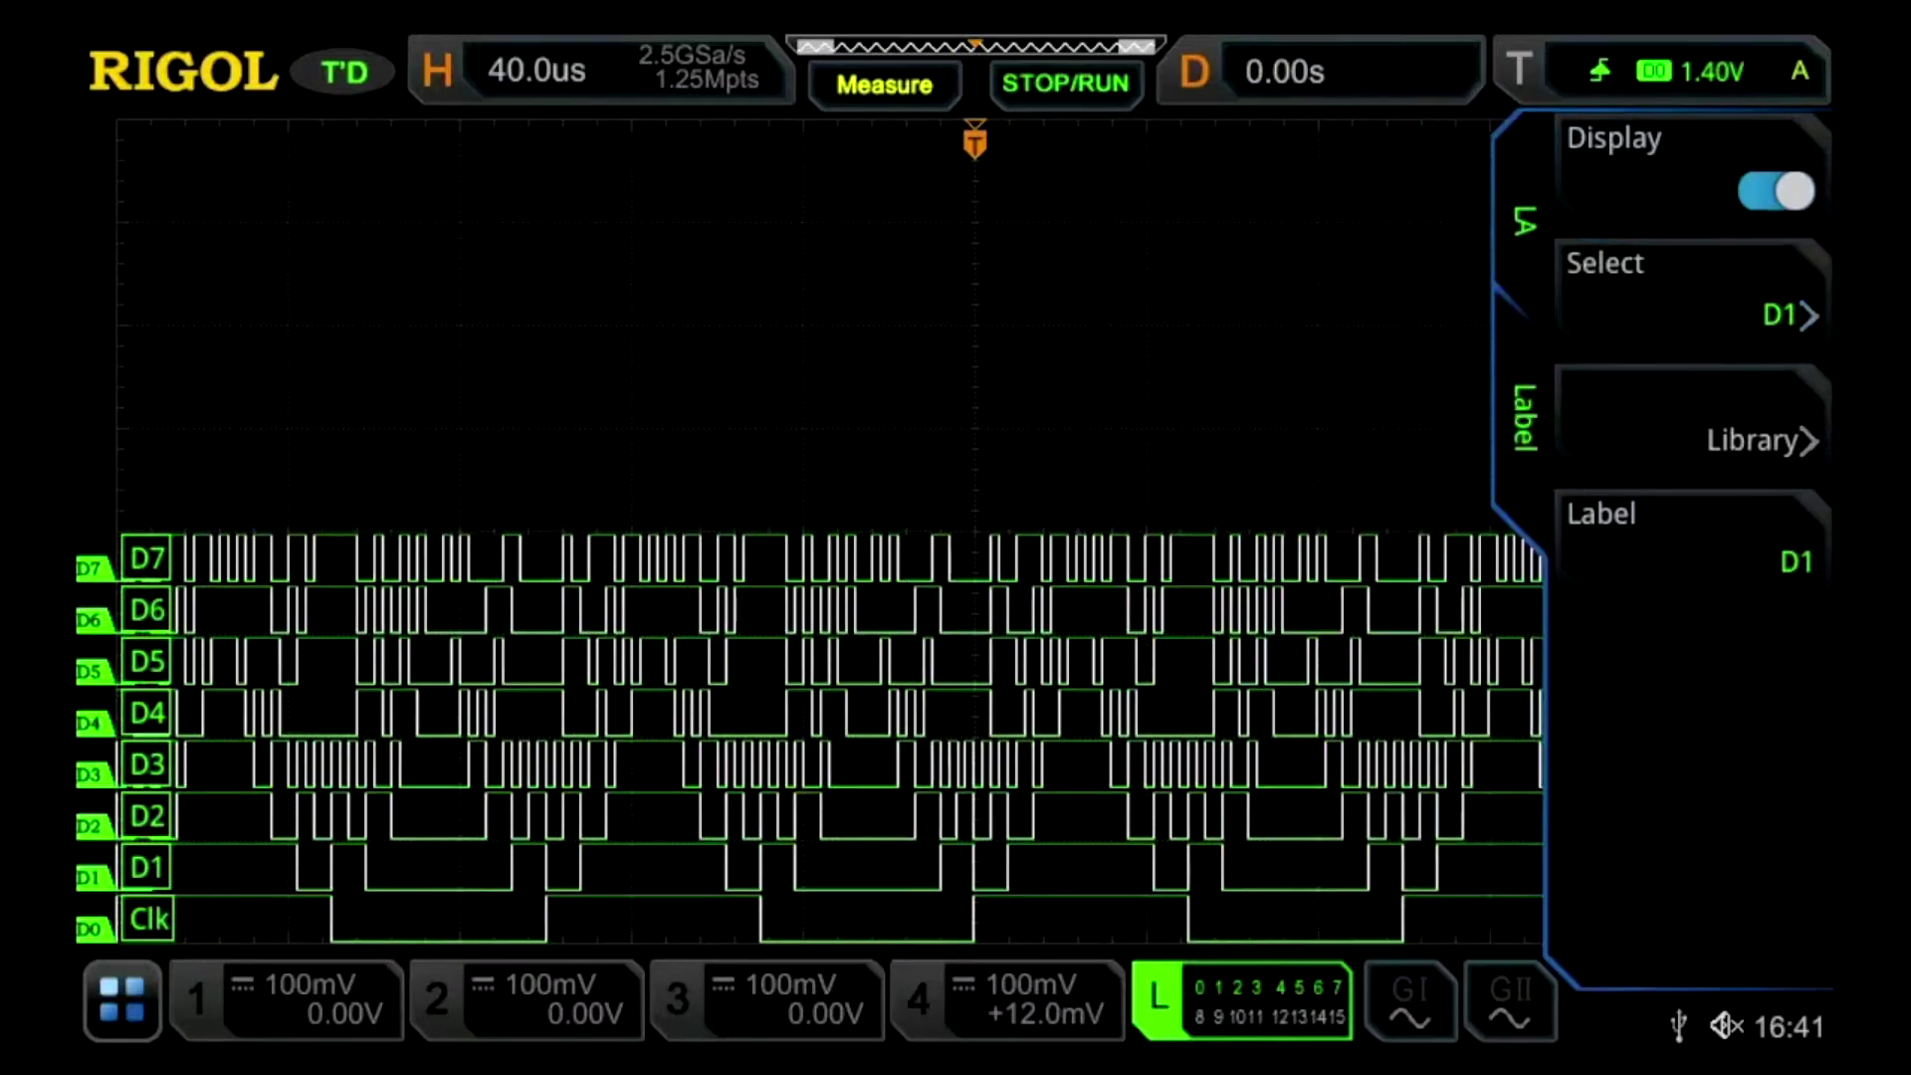
click(1692, 418)
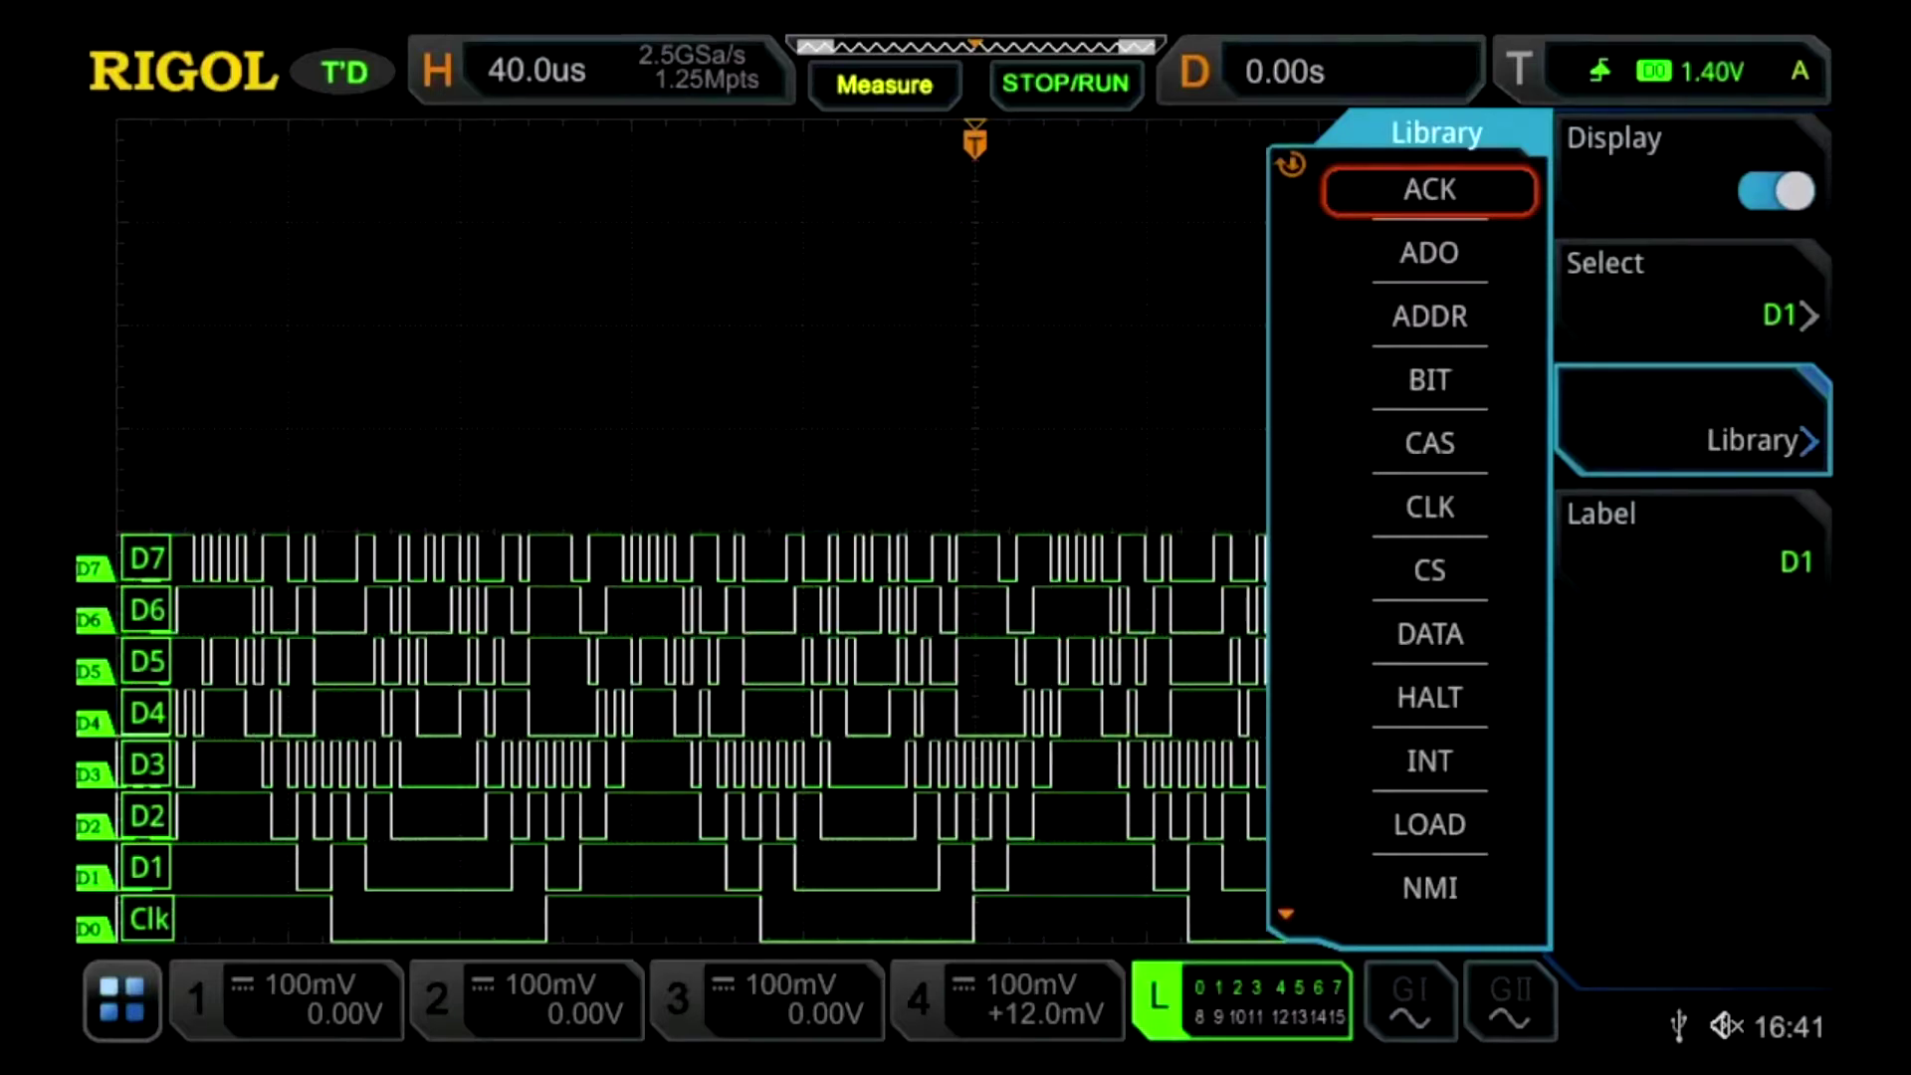
click(1429, 316)
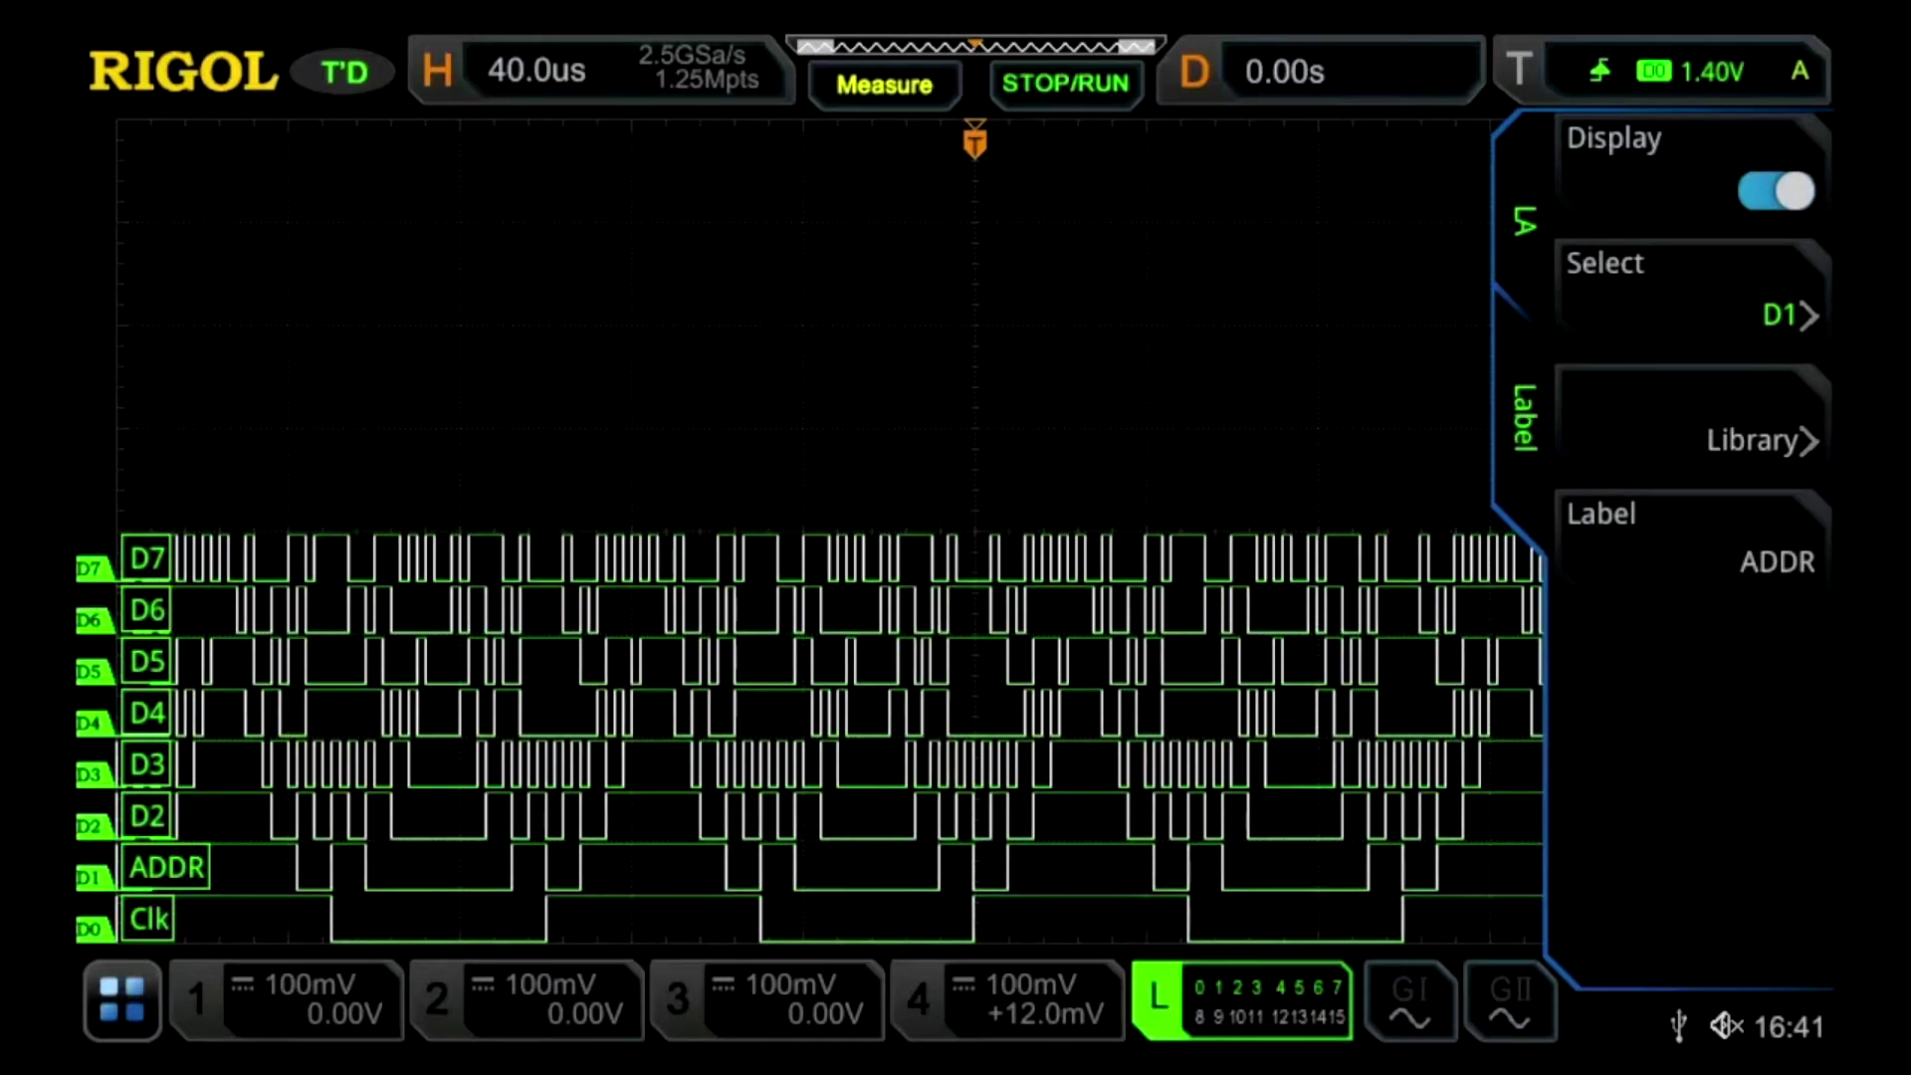
- Enable the cursors in Manual mode and move cursor AX to -80.4 us
key(c)
key(F1)
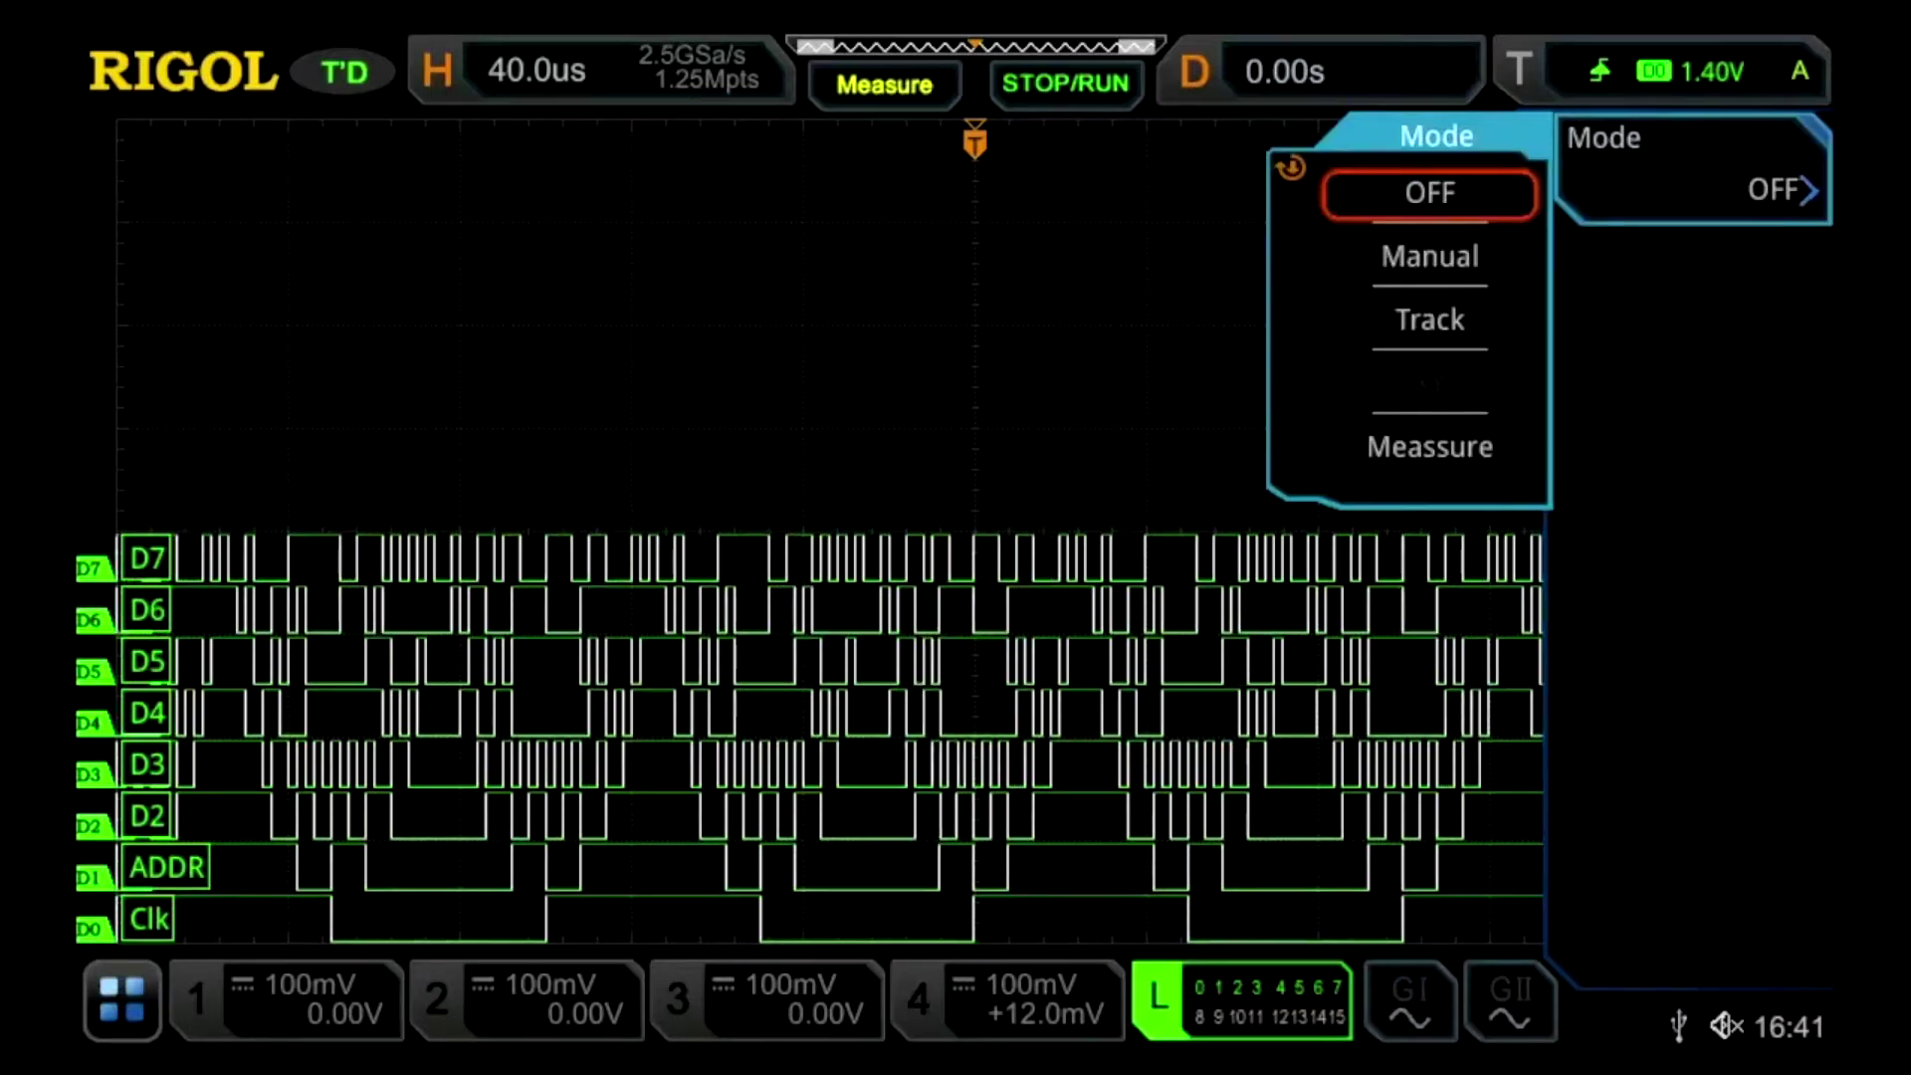
key(Down)
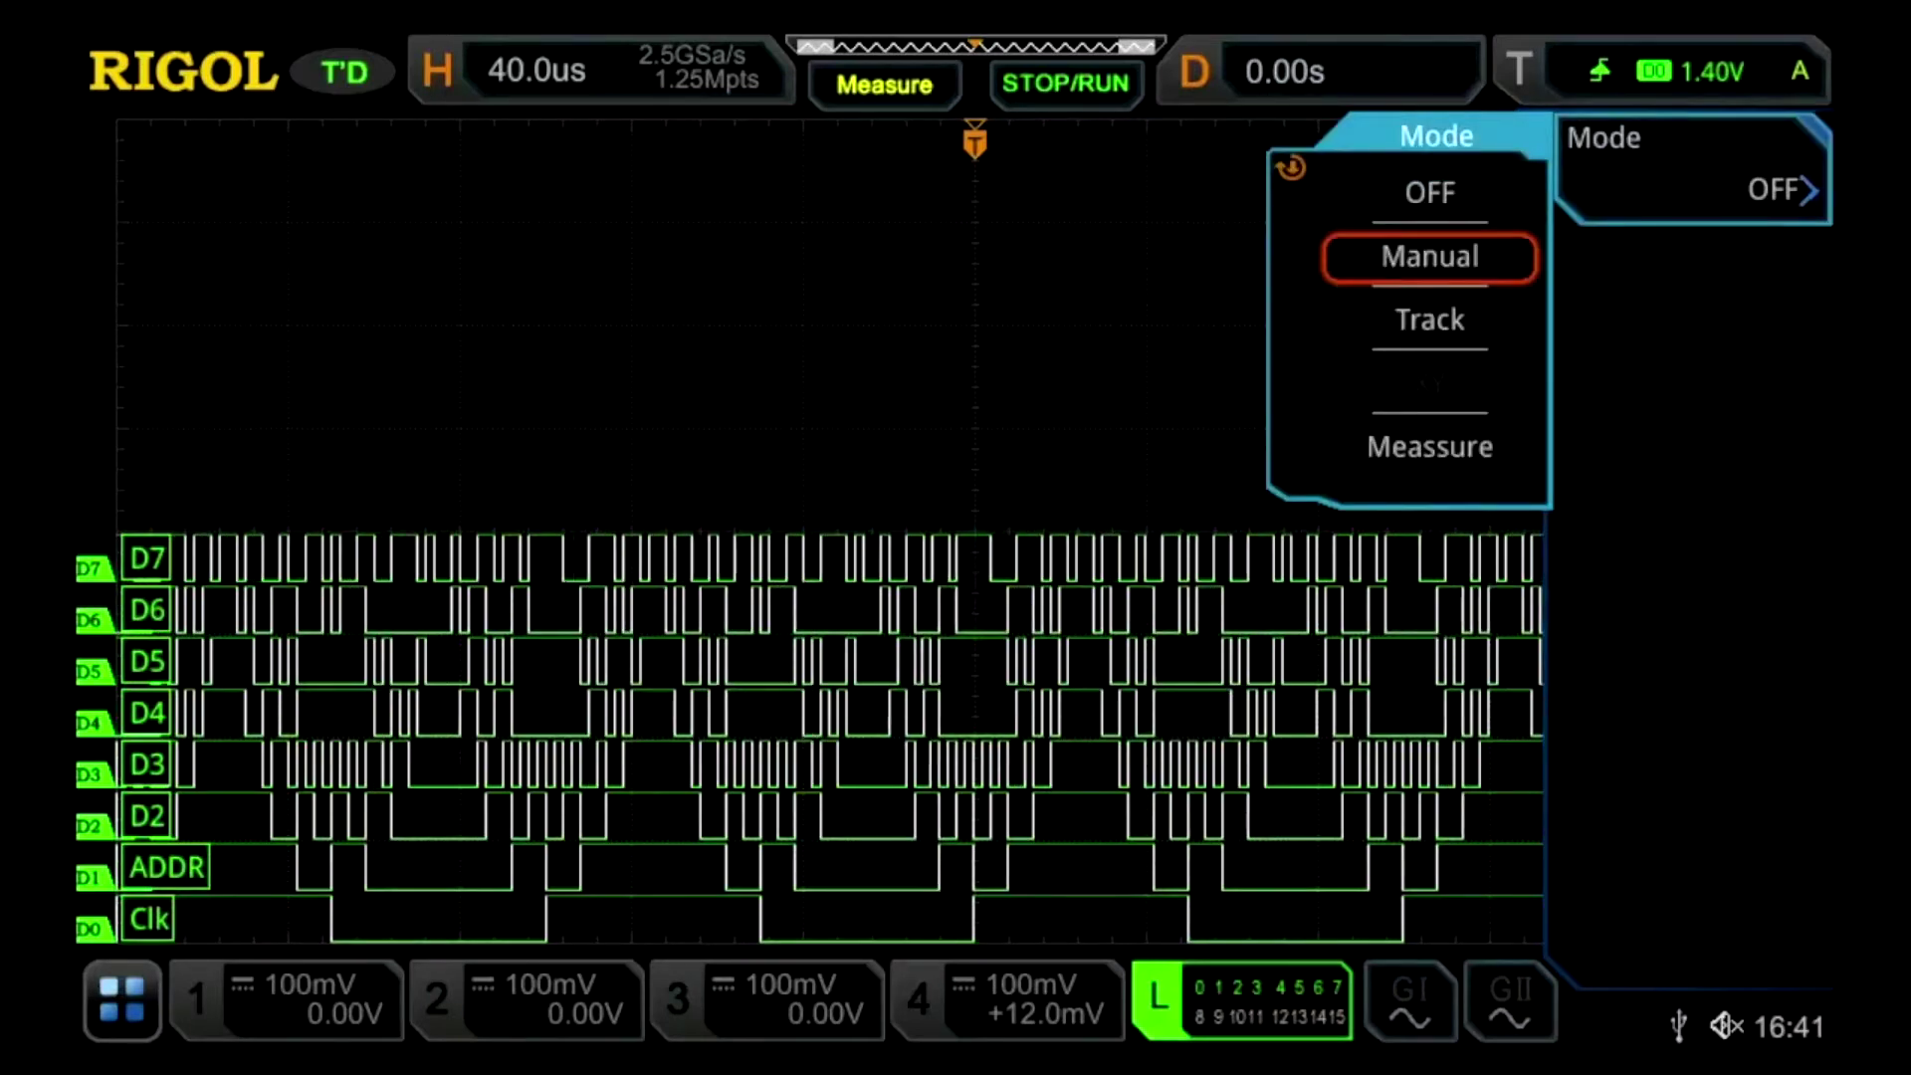
key(Return)
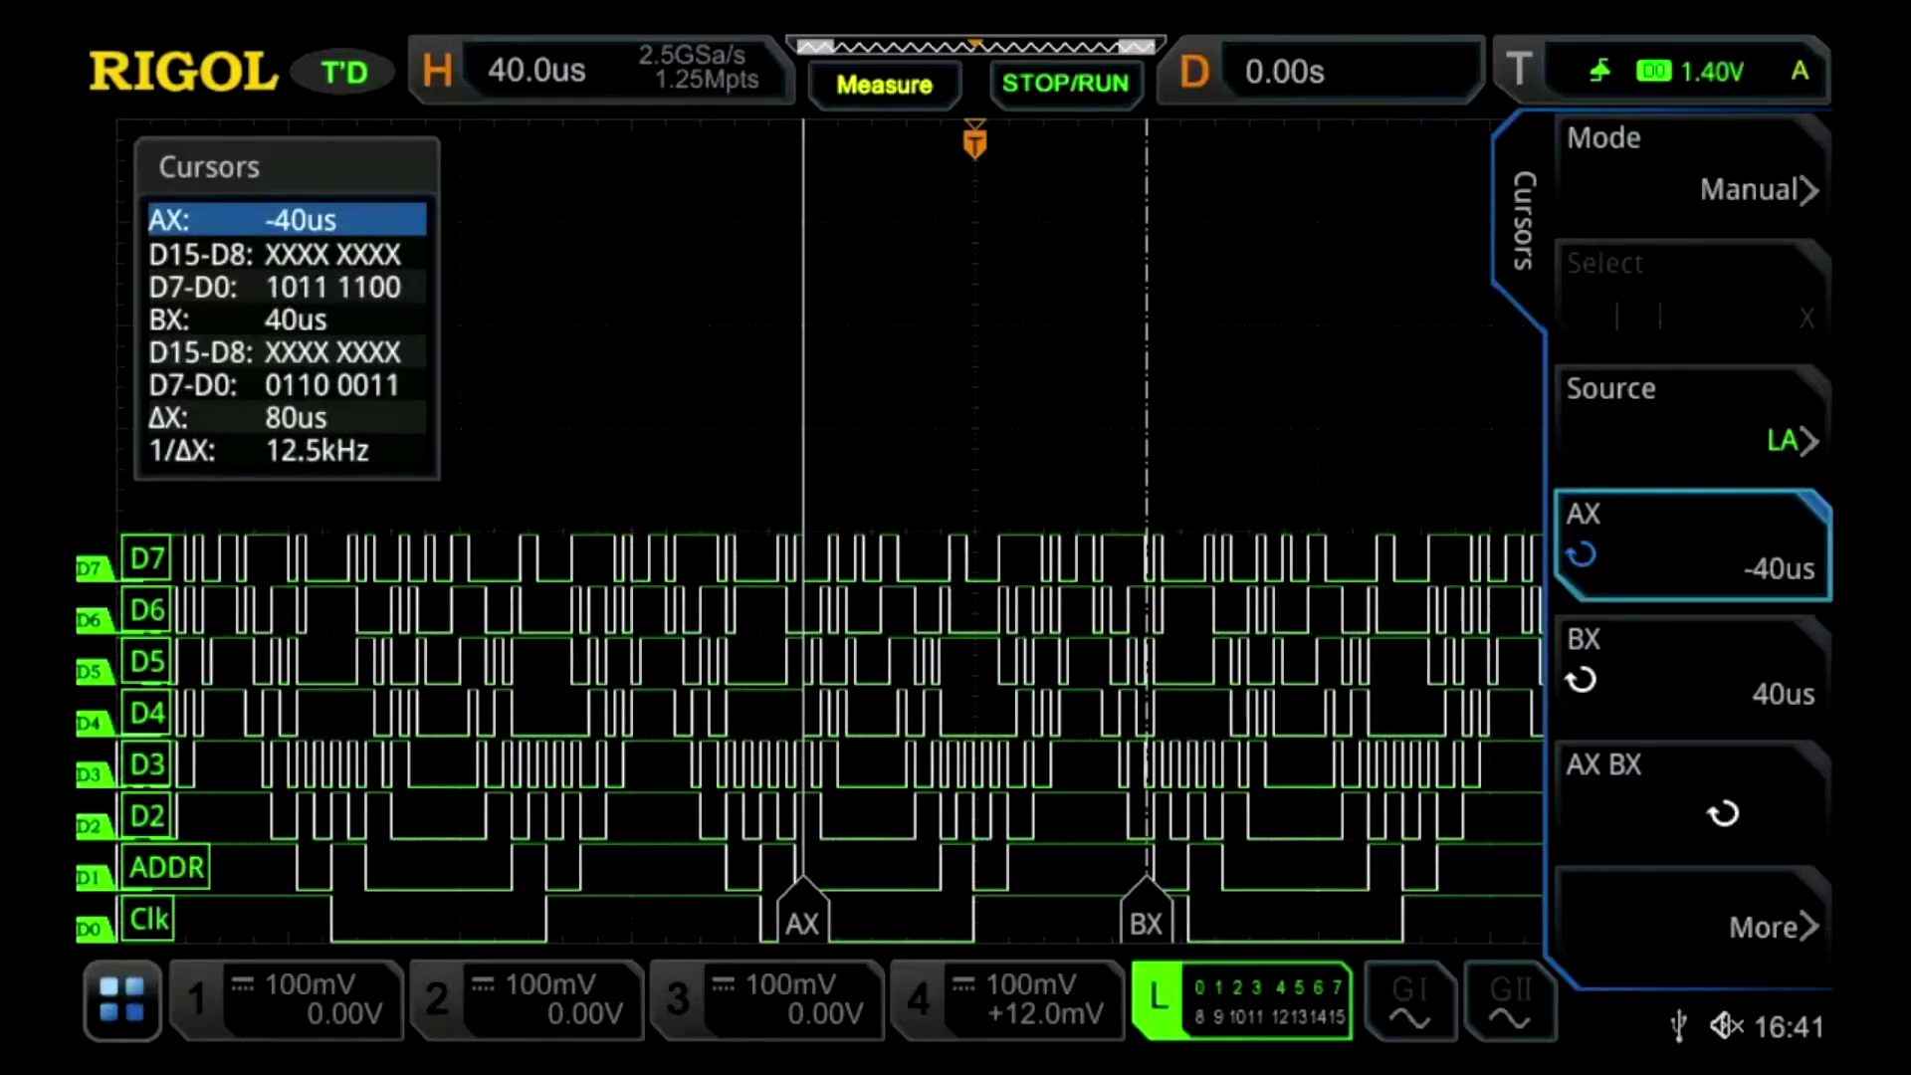
scroll(699, 530, down, 20)
scroll(612, 528, up, 3)
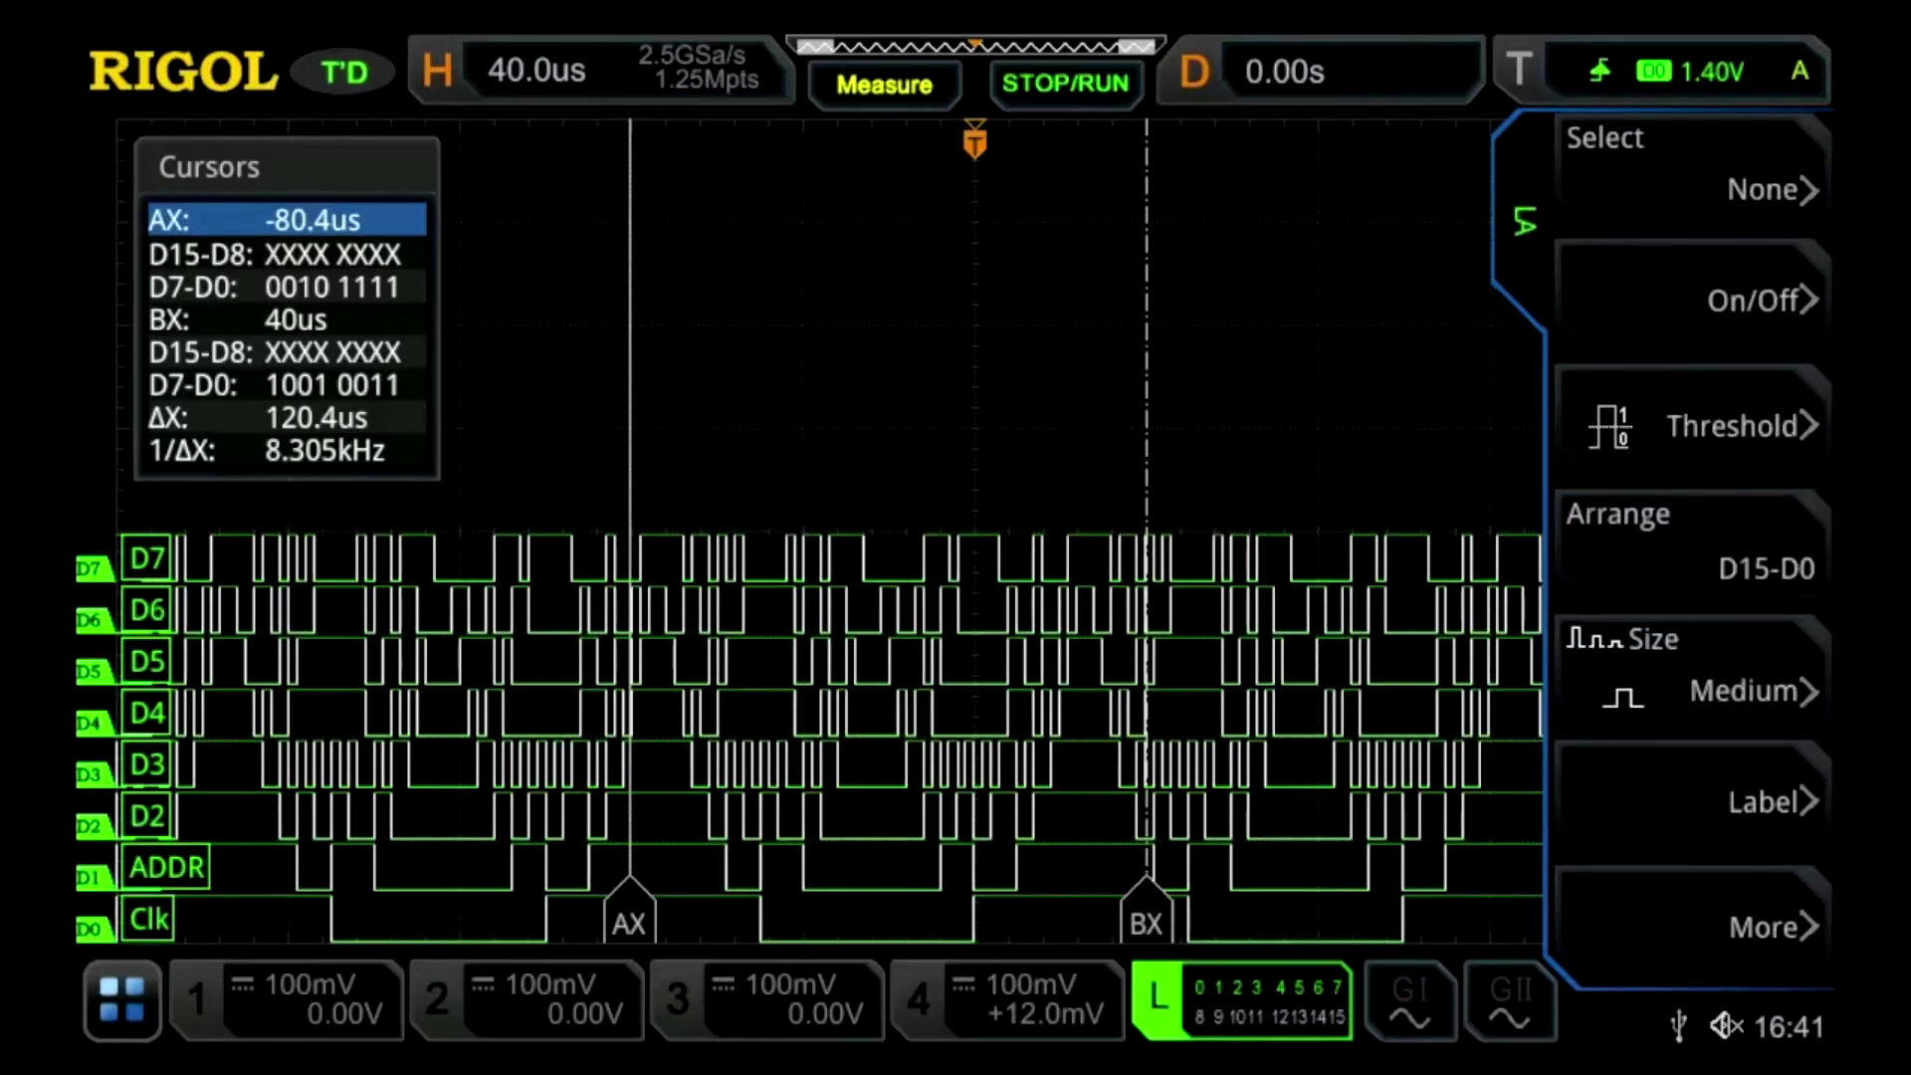
- Add digital channels D2, D3 and D4 to Group1
click(1691, 297)
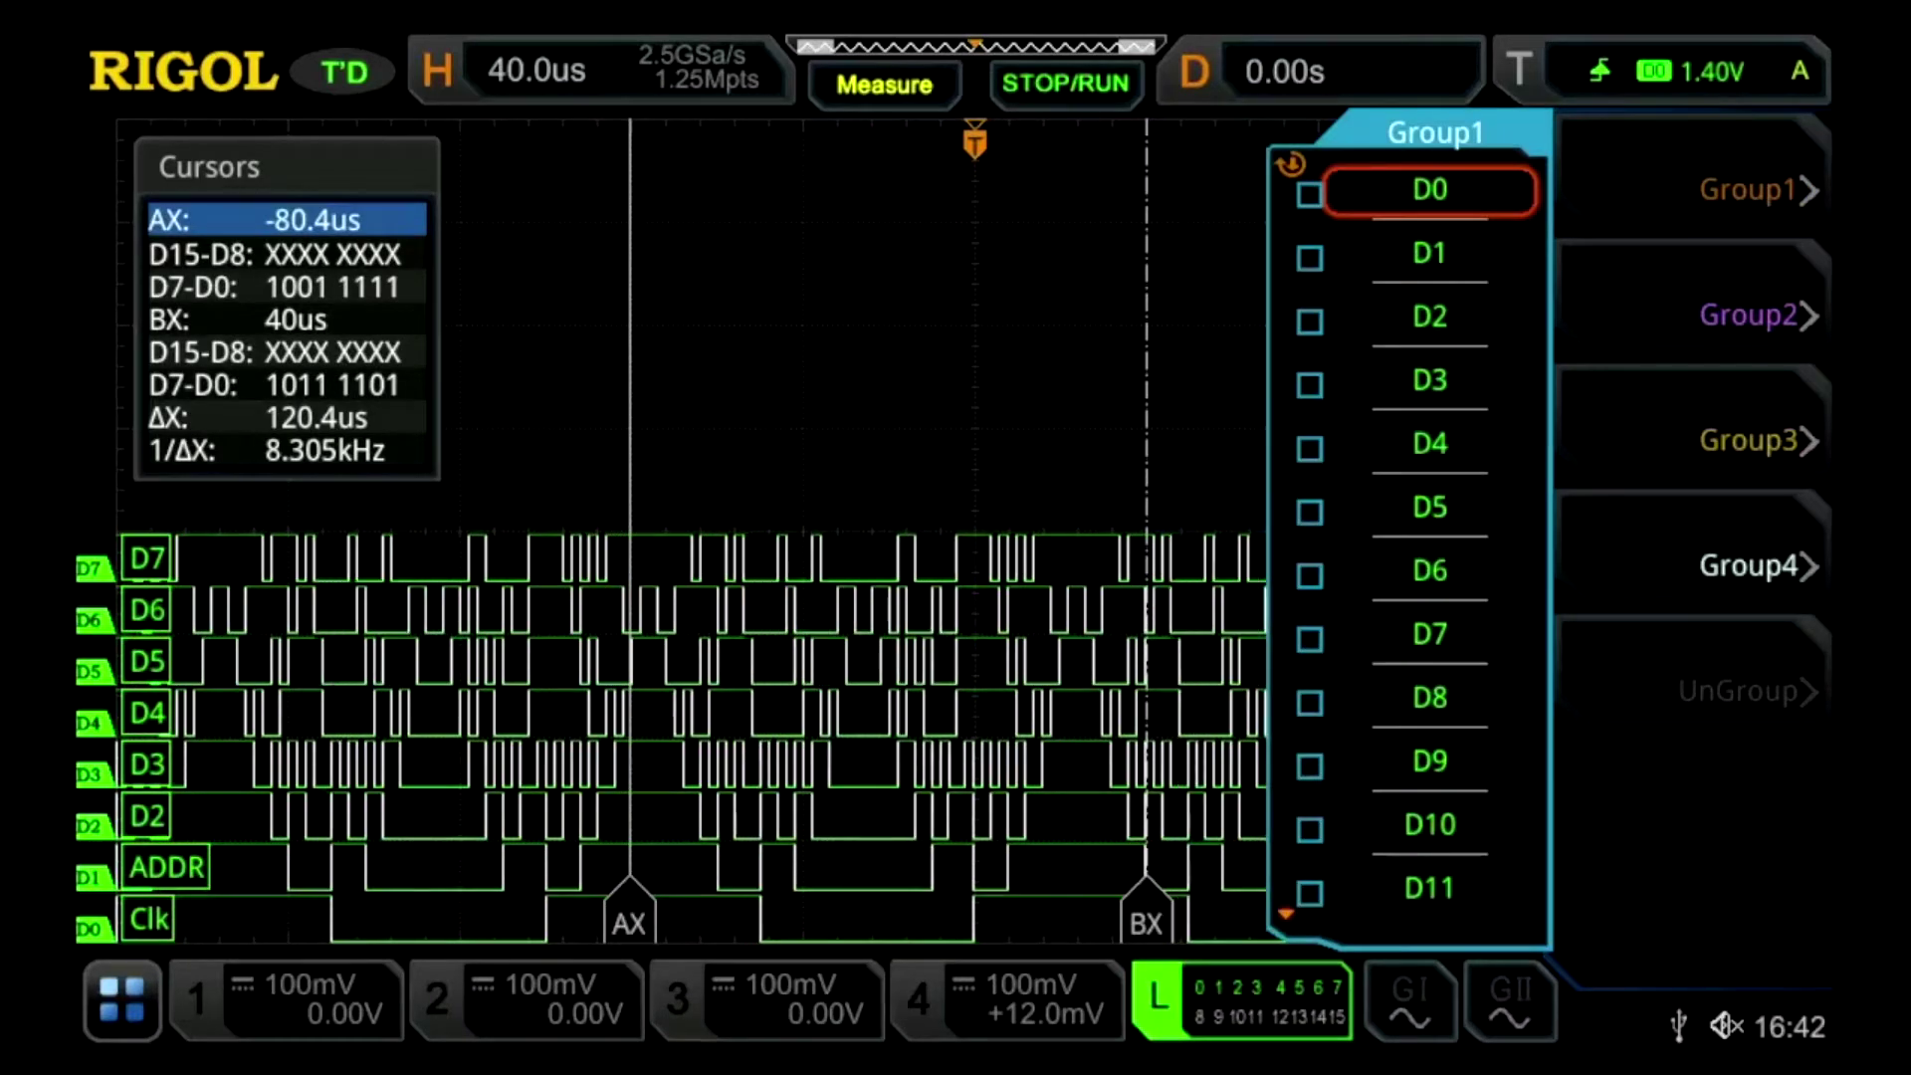
click(1429, 317)
click(1429, 381)
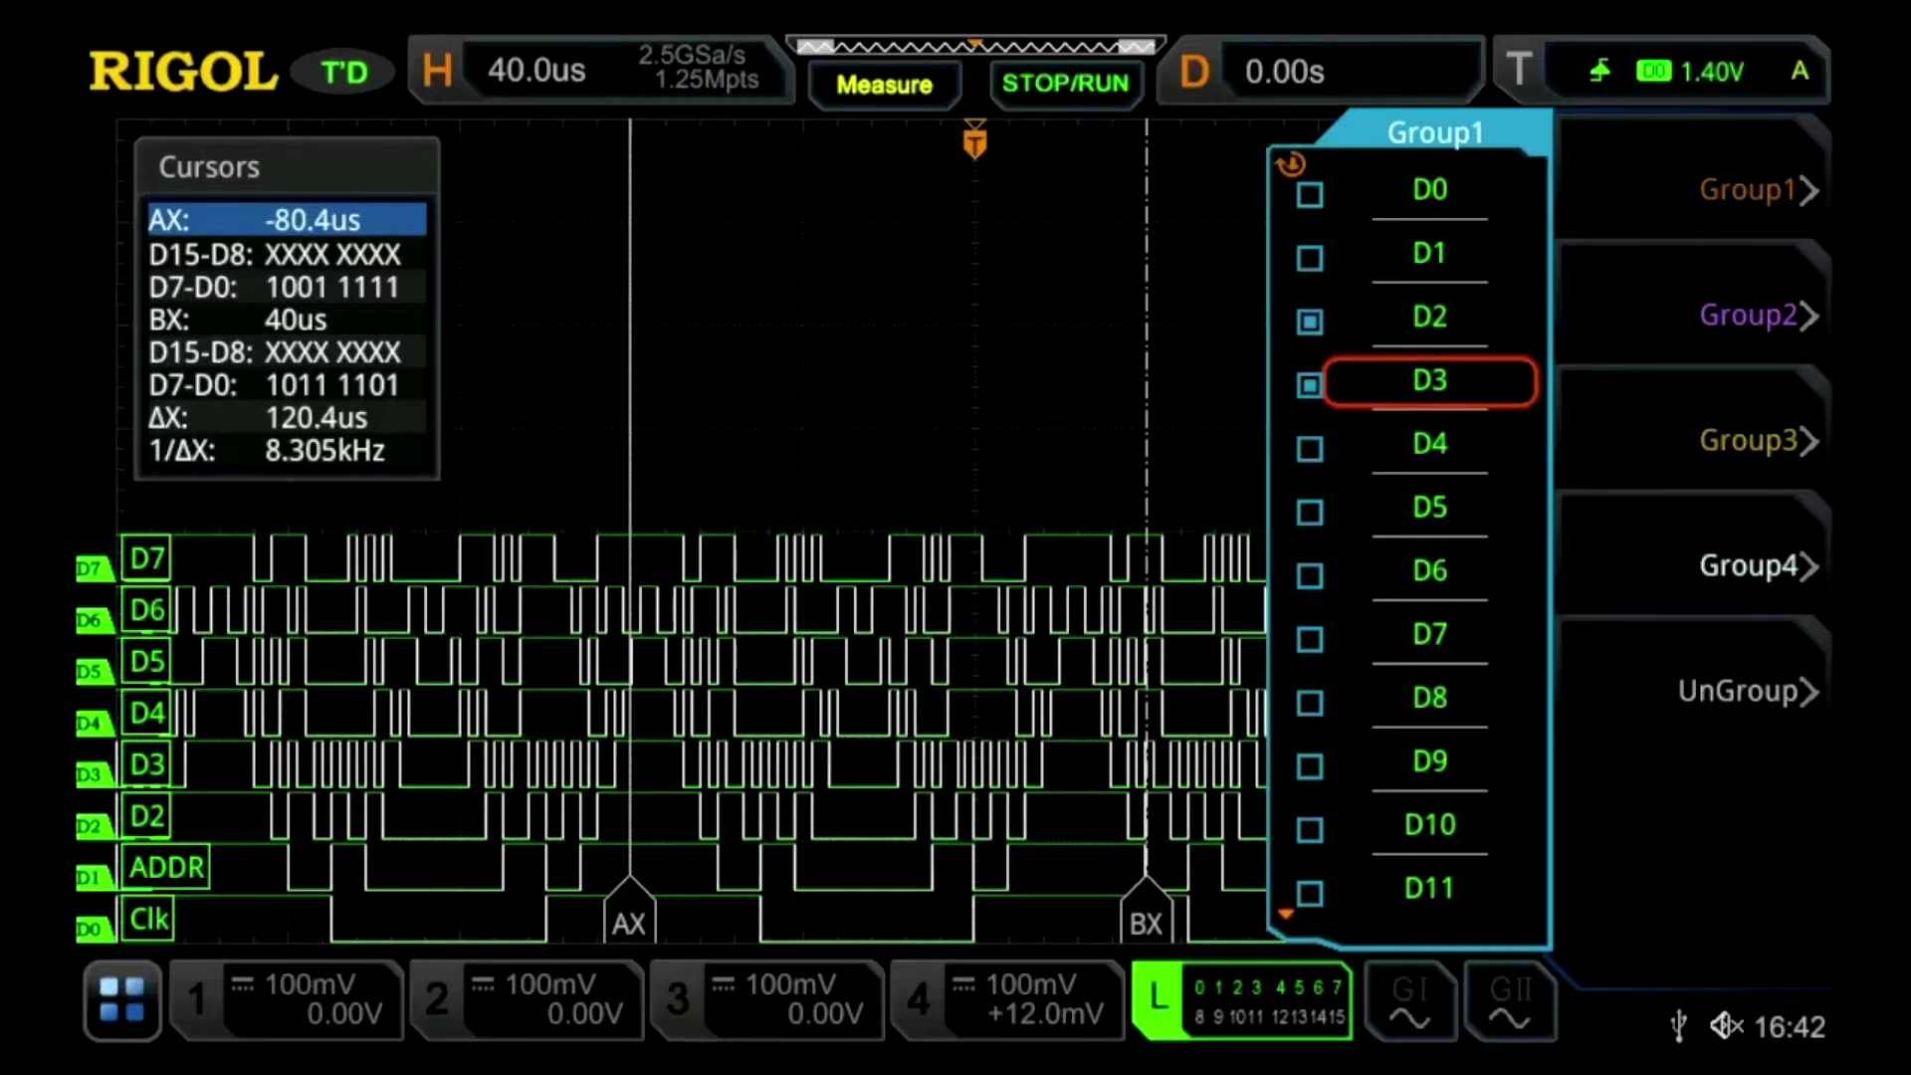
click(1429, 444)
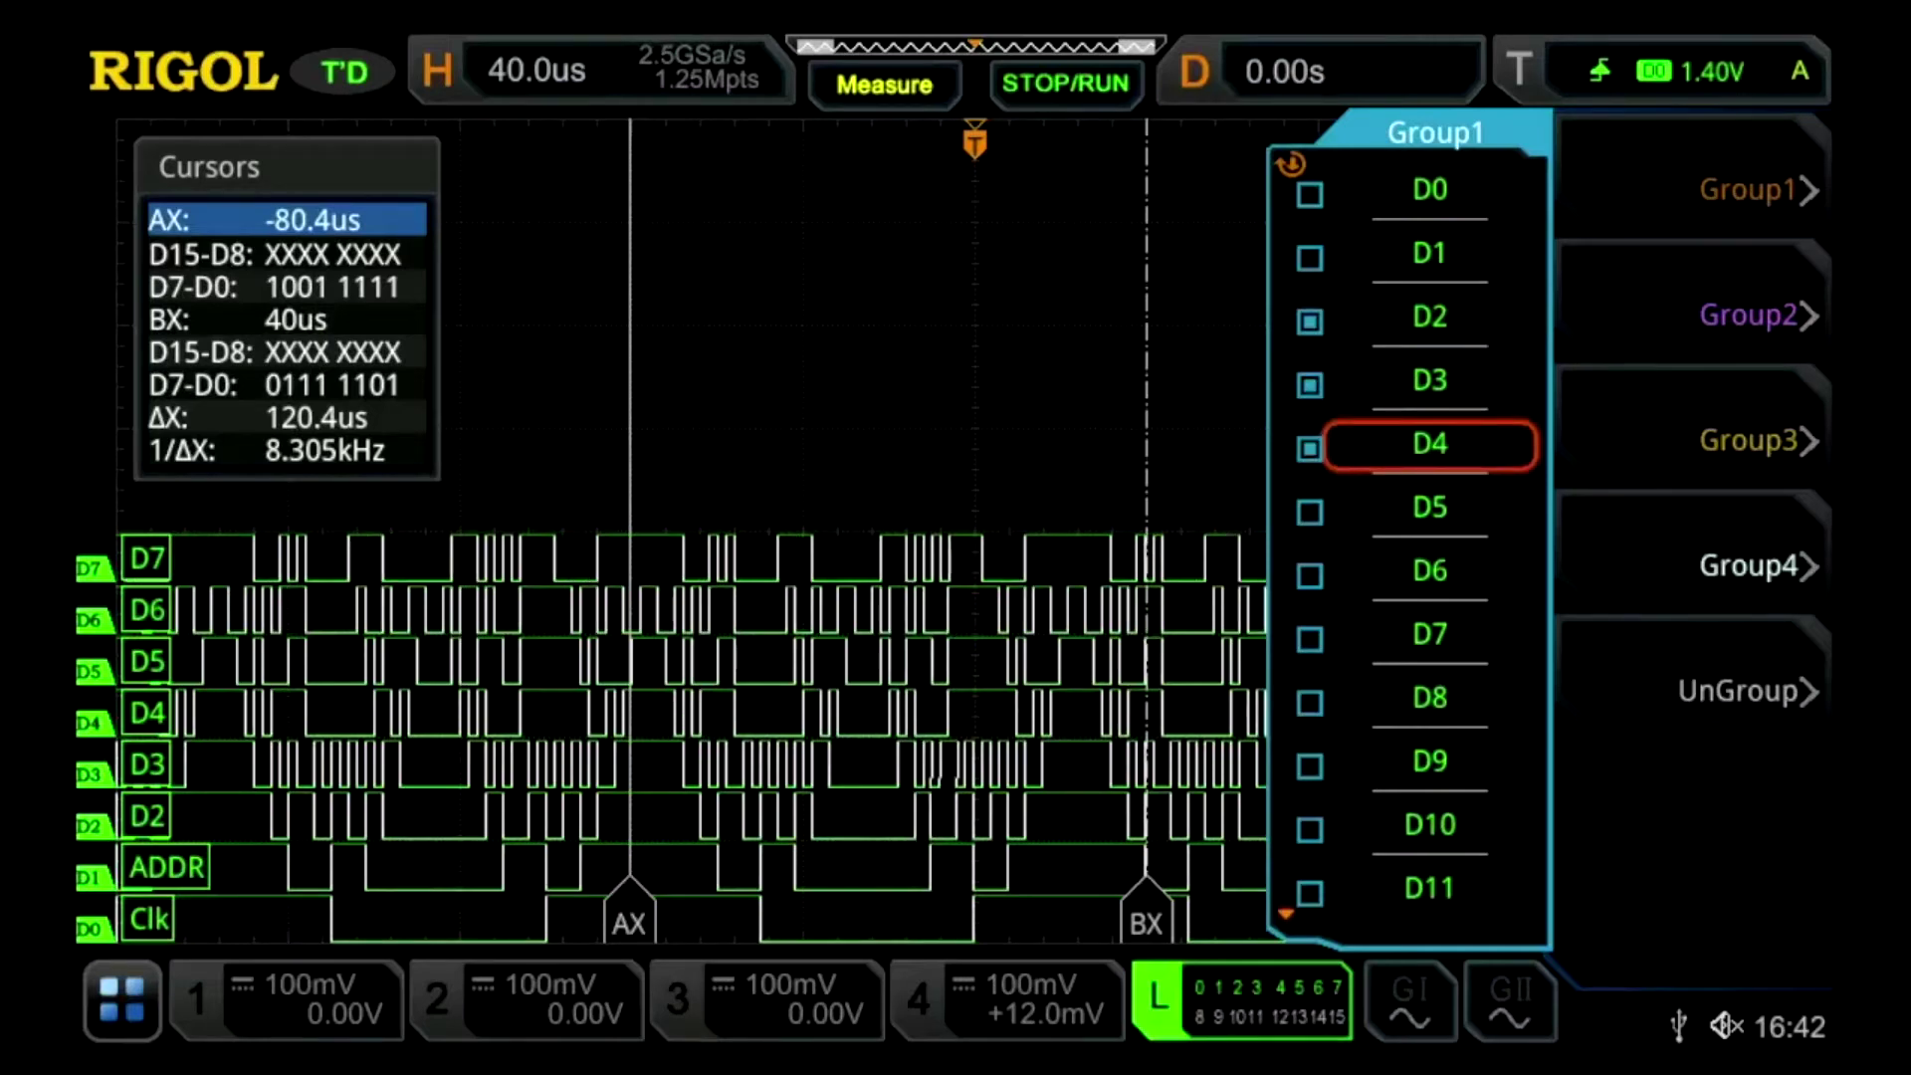
key(Escape)
- Return to the logic analyzer's on/off settings and switch on Group1
click(1522, 418)
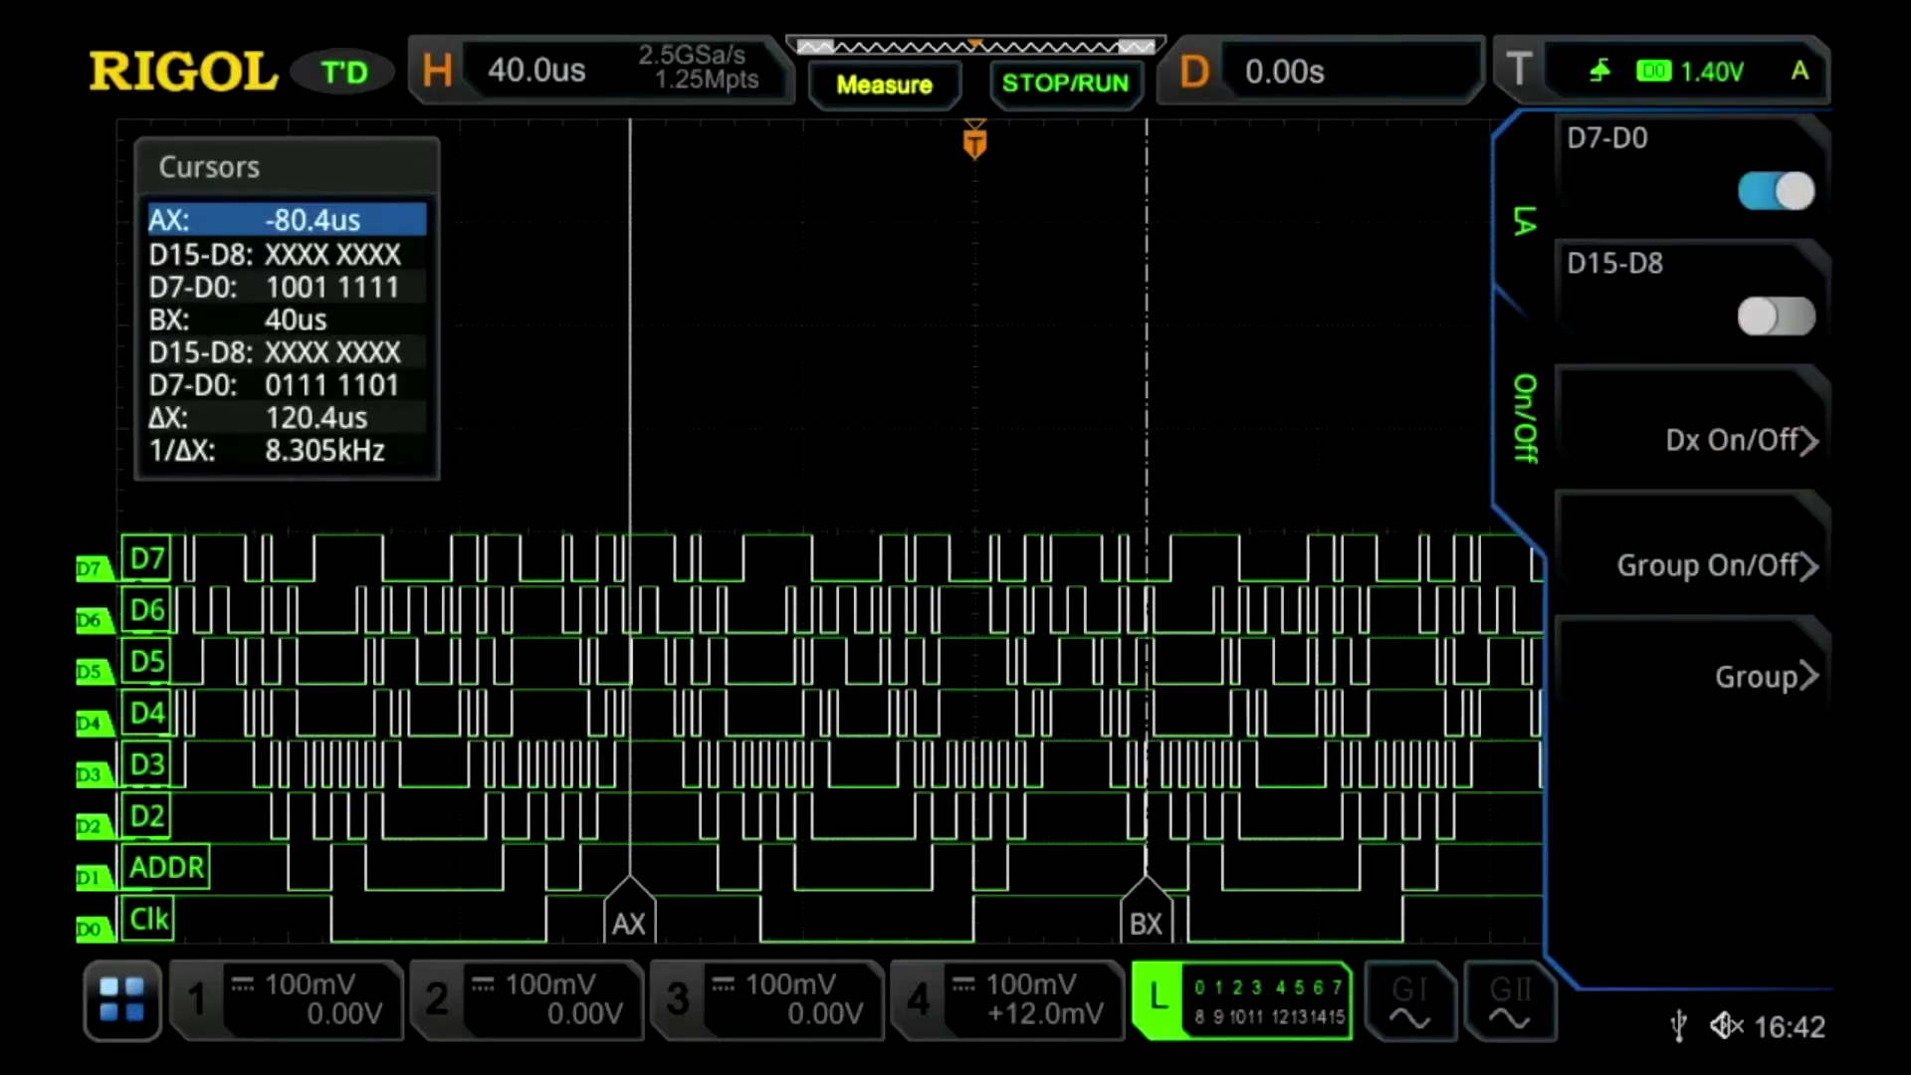
click(1716, 566)
click(1429, 569)
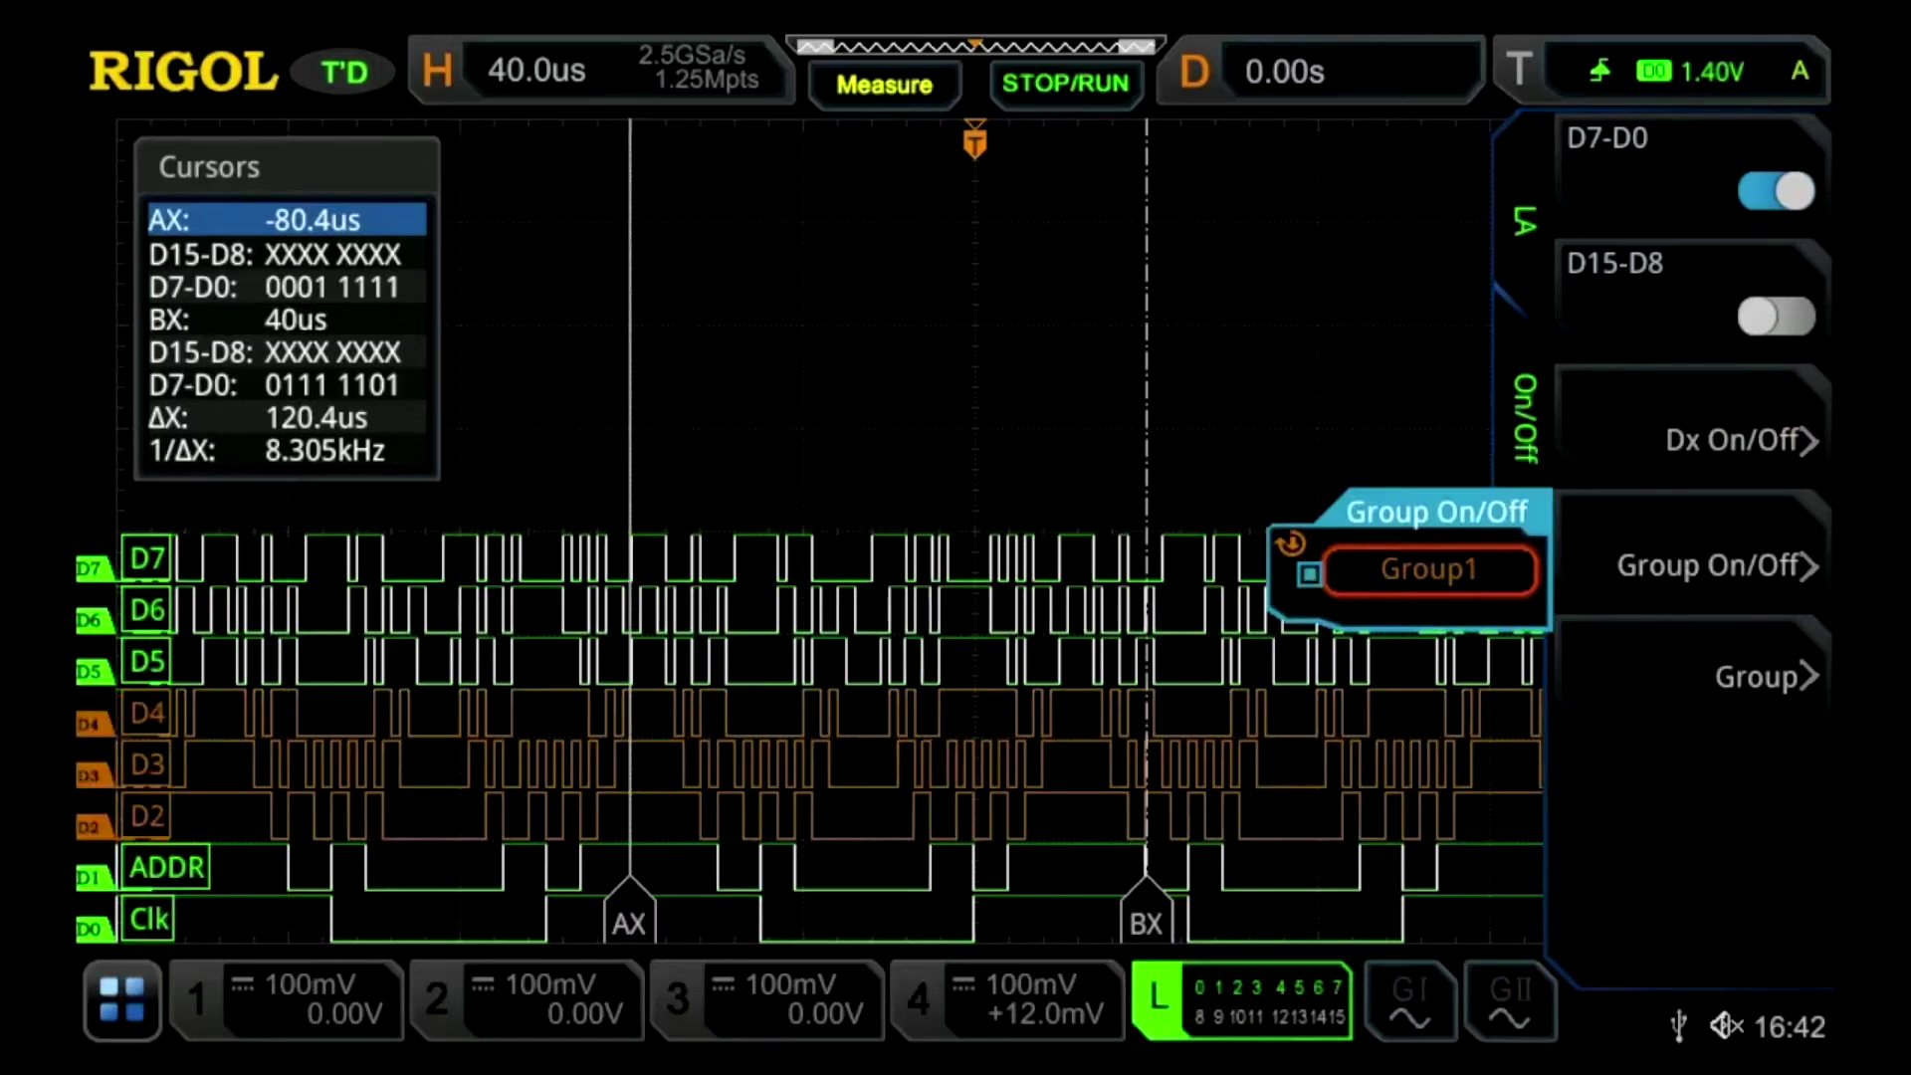